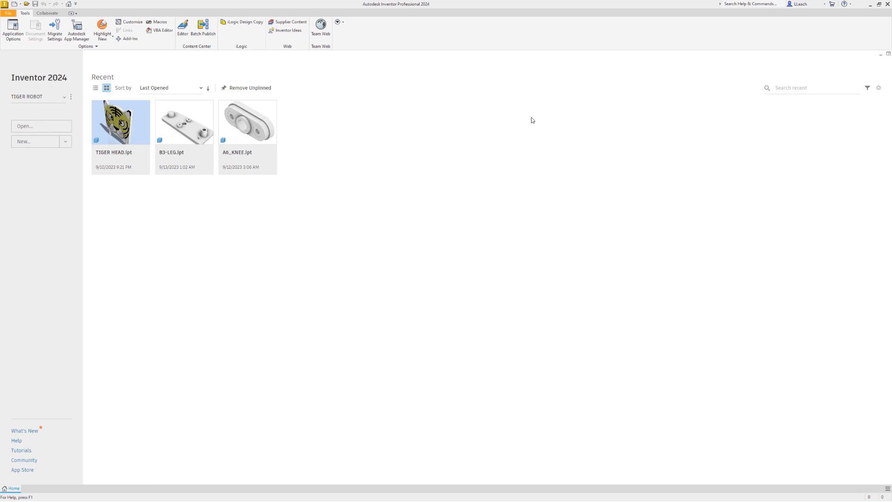
- Create a new part file from the Metric Standard (mm).ipt template
{"action": "mouse_move", "coordinate": [205, 118]}
{"action": "left_click", "coordinate": [32, 142]}
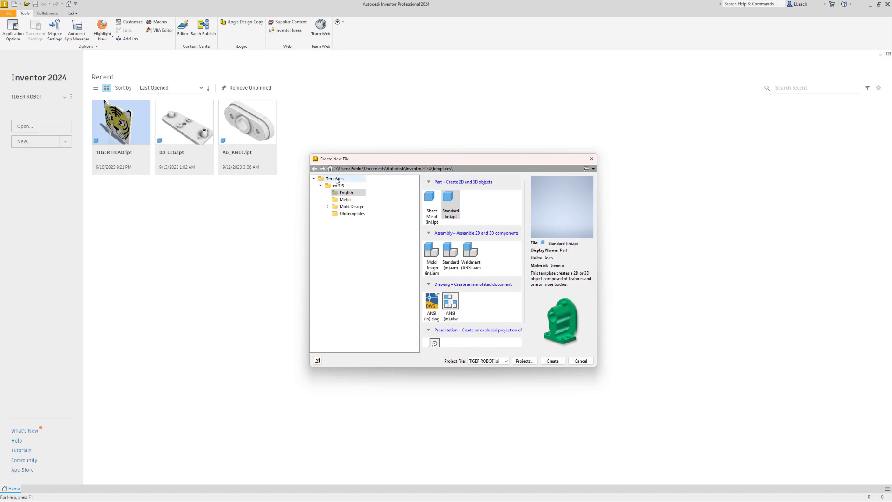
{"action": "left_click", "coordinate": [346, 201]}
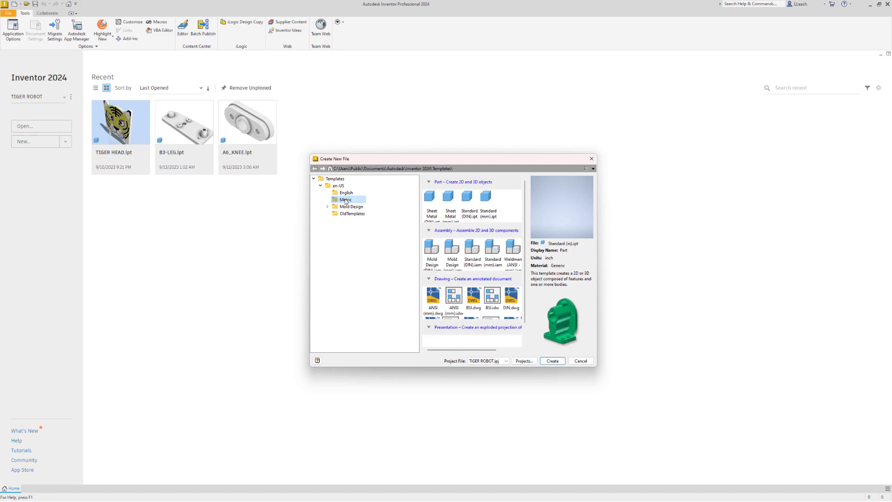
{"action": "left_click", "coordinate": [488, 199]}
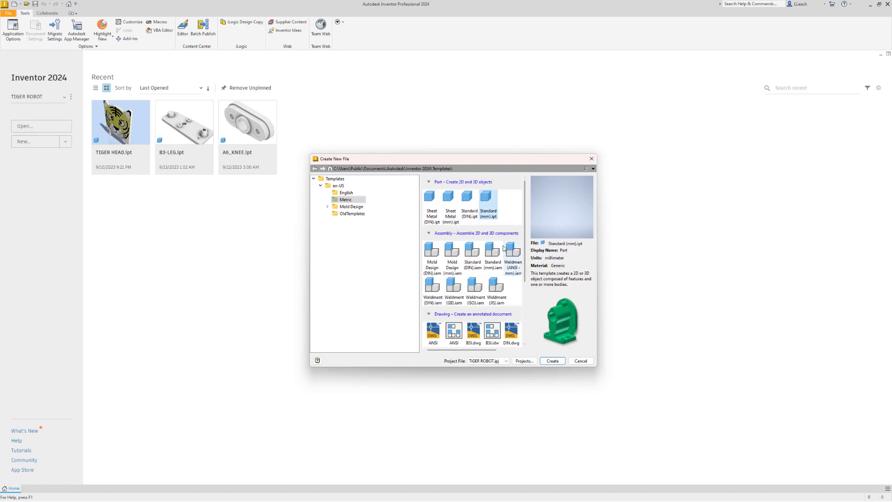
{"action": "left_click", "coordinate": [553, 362]}
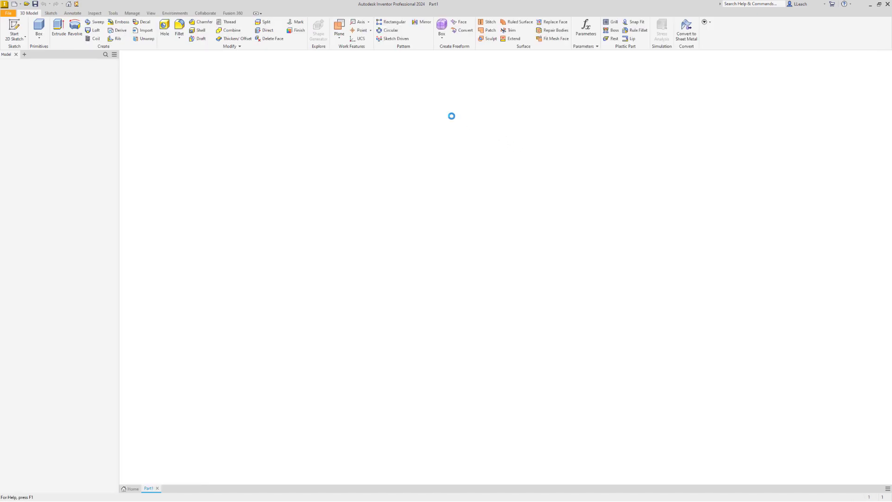
- On the XY plane, draw a small and a larger centre-point circle, both centred on the origin
{"action": "left_click", "coordinate": [18, 36]}
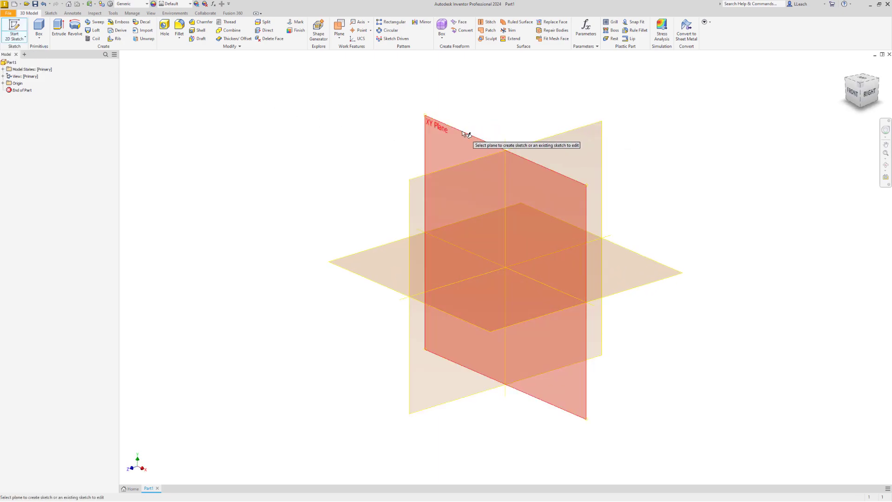
{"action": "left_click", "coordinate": [462, 130]}
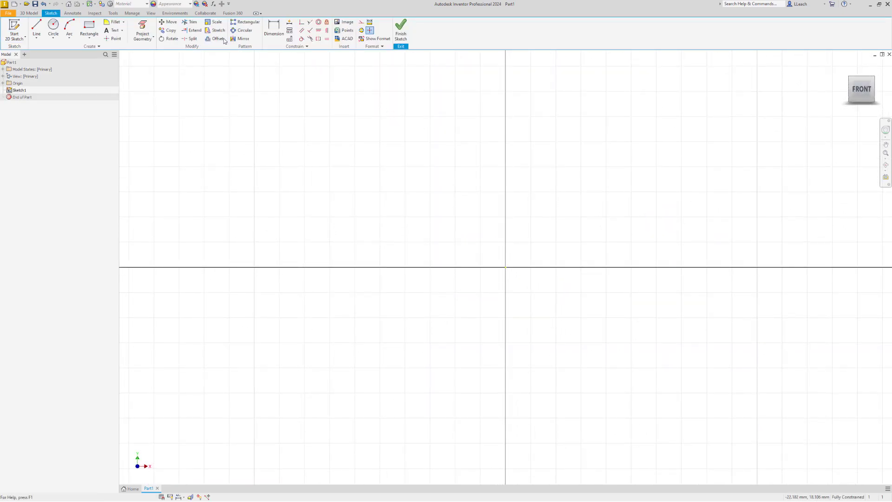
{"action": "left_click", "coordinate": [53, 38]}
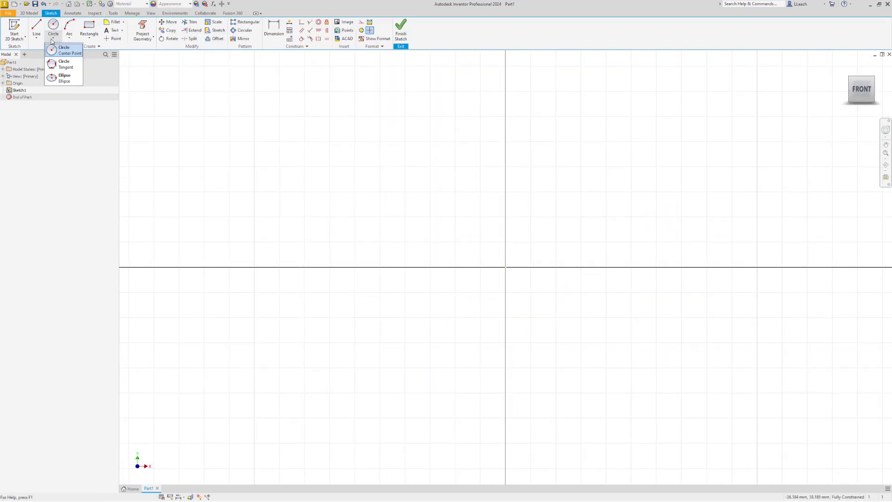
{"action": "left_click", "coordinate": [67, 55]}
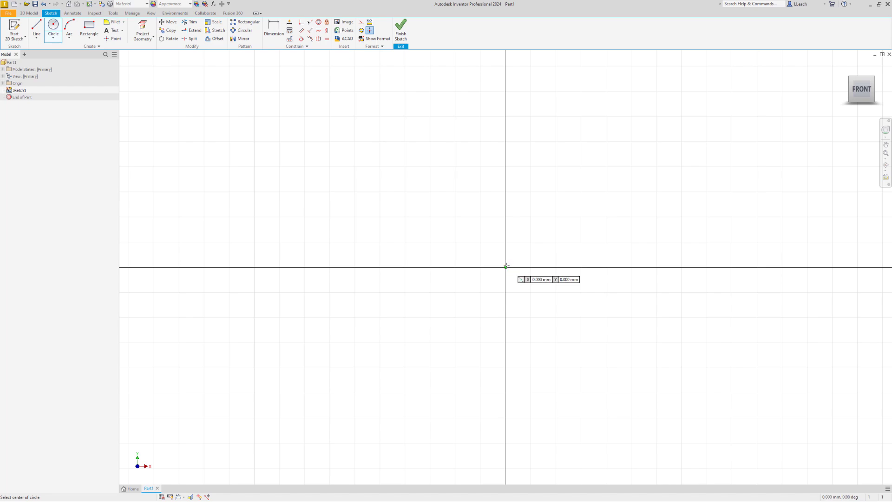
{"action": "left_click", "coordinate": [505, 268]}
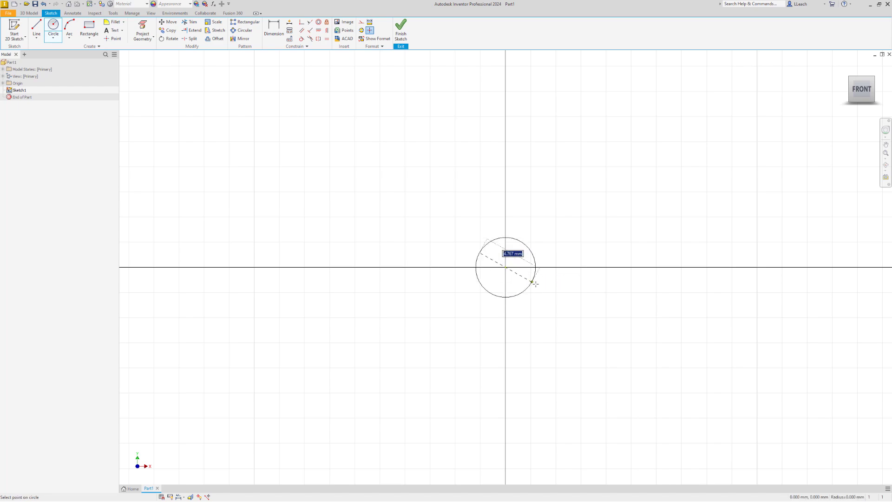
{"action": "left_click", "coordinate": [573, 308]}
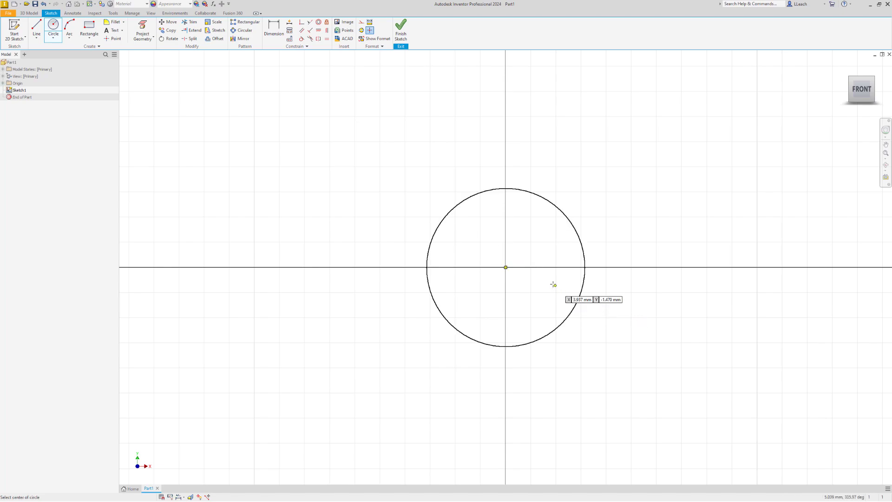
{"action": "left_click", "coordinate": [506, 267]}
{"action": "left_click", "coordinate": [630, 332]}
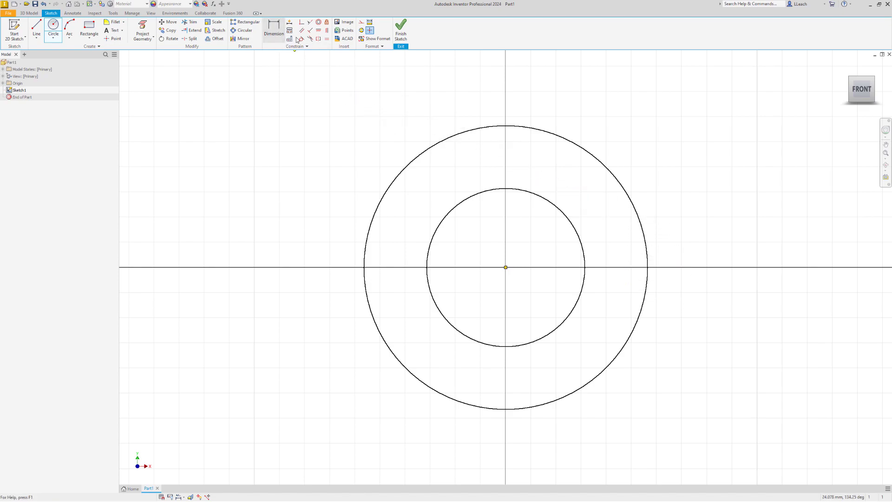
- Dimension the inner circle's diameter to 5.5 mm
{"action": "left_click", "coordinate": [274, 29]}
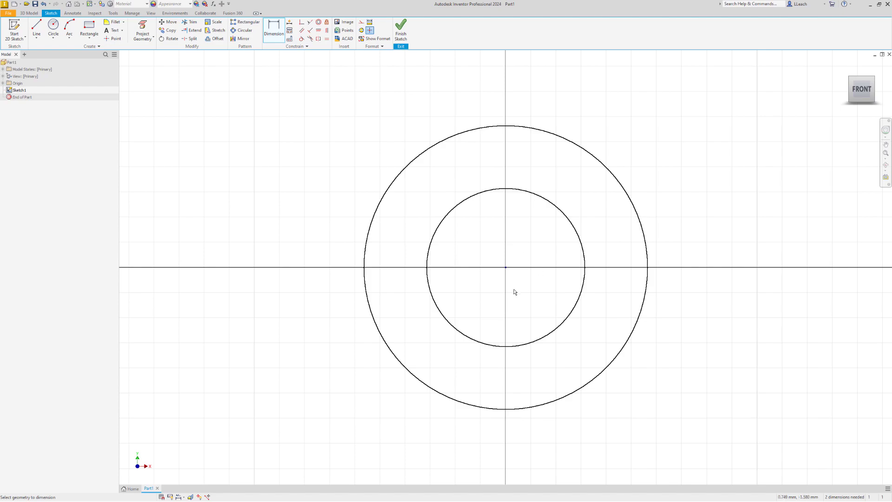
{"action": "left_click", "coordinate": [462, 333]}
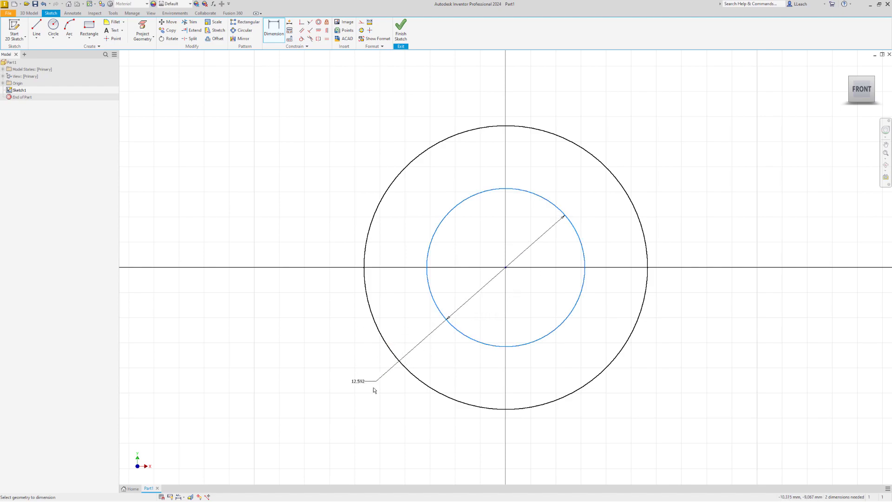
{"action": "left_click", "coordinate": [363, 425]}
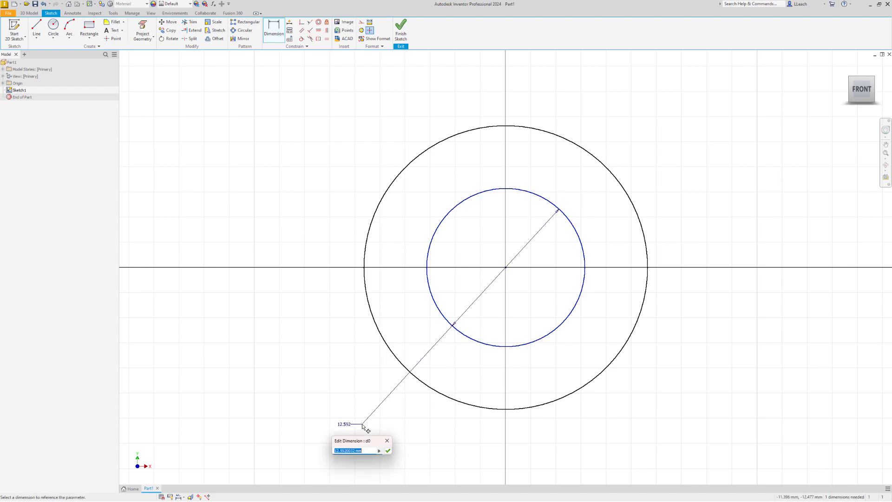
{"action": "type", "text": "5.5"}
{"action": "key", "text": "Return"}
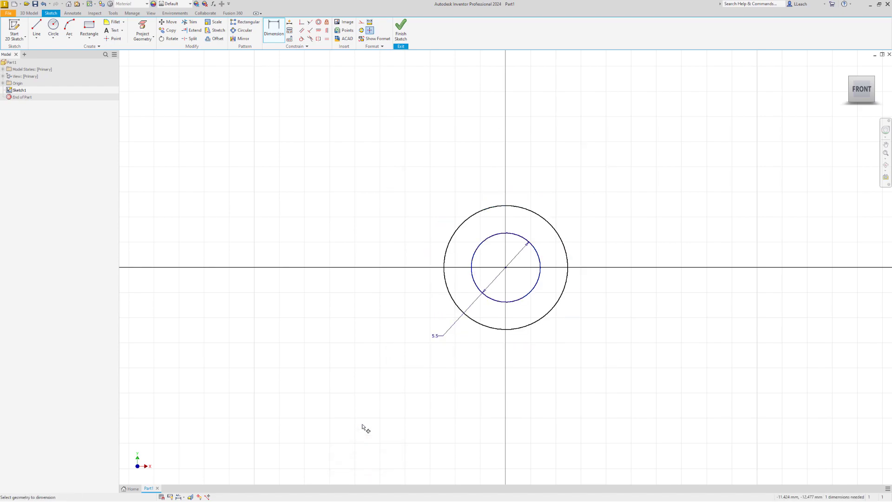
- Dimension the outer circle to 15 mm diameter and finish the sketch
{"action": "left_click", "coordinate": [449, 293]}
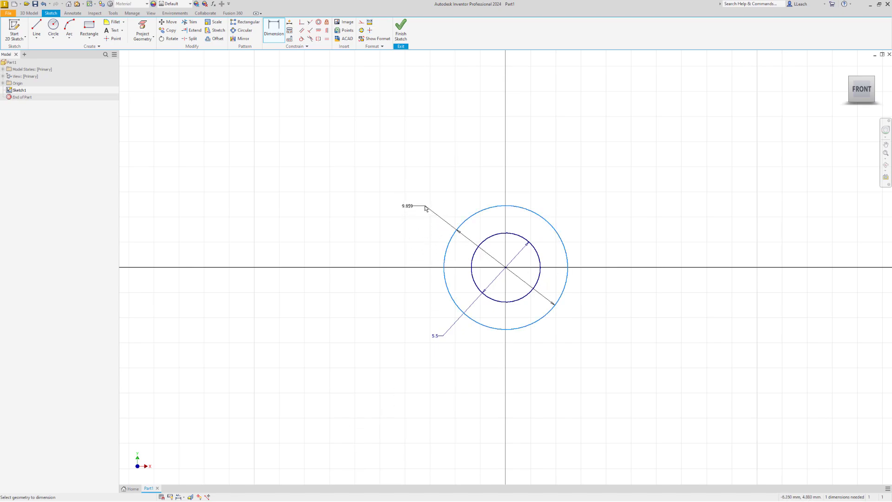
{"action": "left_click", "coordinate": [423, 207]}
{"action": "type", "text": "15"}
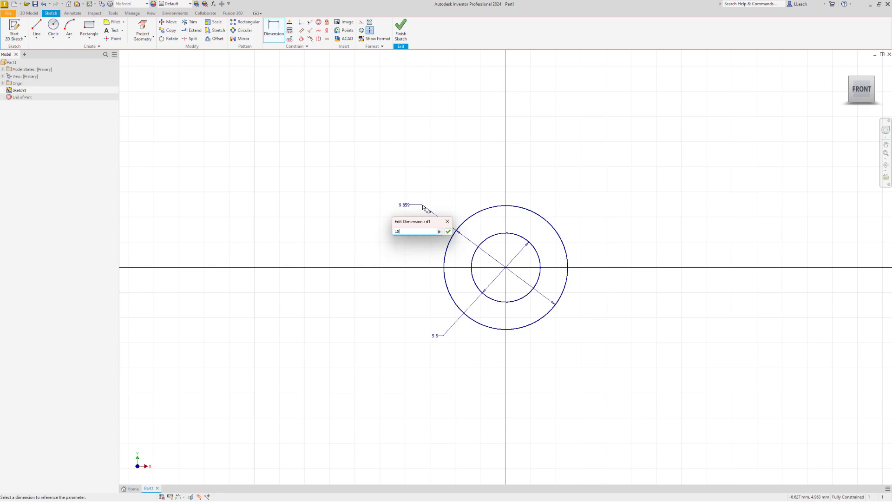
{"action": "key", "text": "Return"}
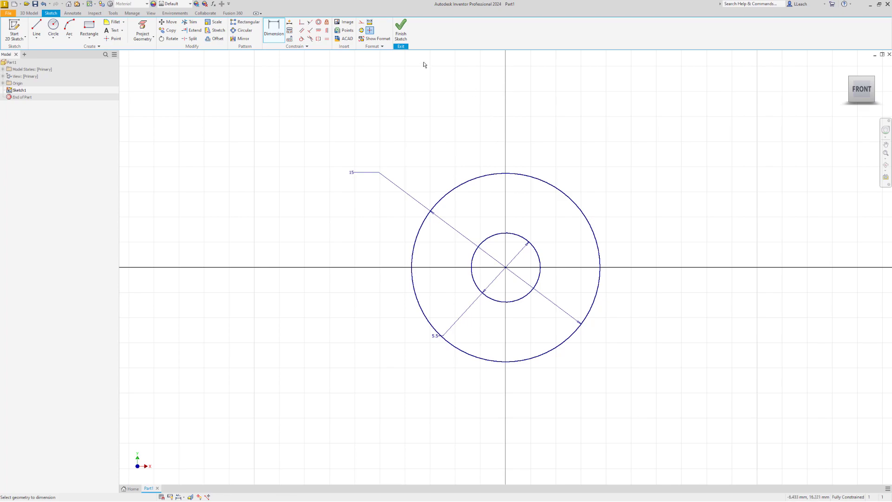
{"action": "left_click", "coordinate": [401, 29]}
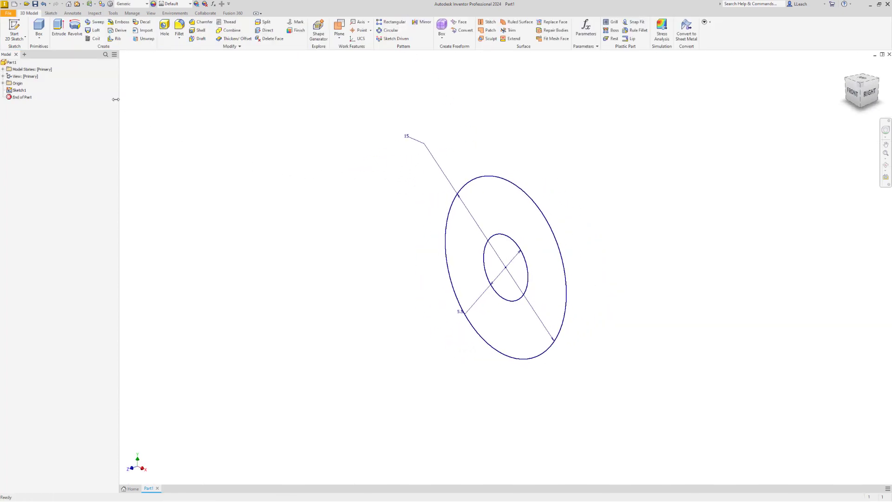
- Extrude the ring profile 6 mm into a solid disc with a central bore
{"action": "left_click", "coordinate": [62, 31]}
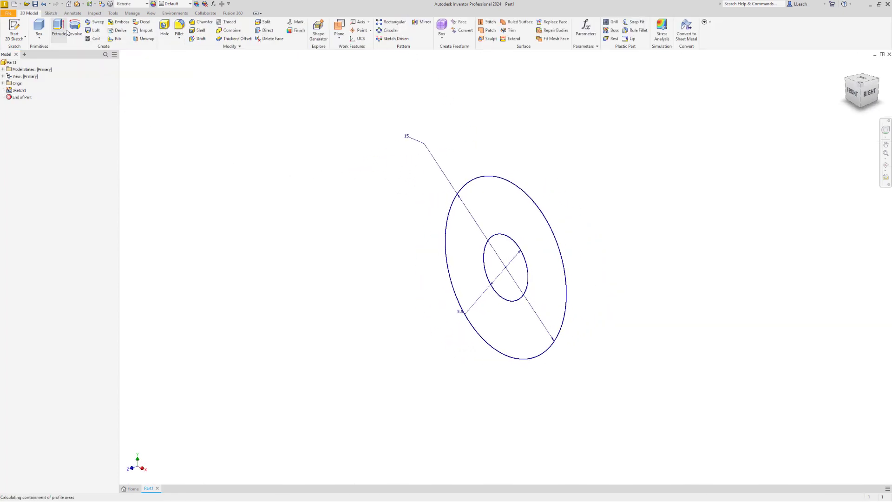
{"action": "left_click", "coordinate": [498, 205]}
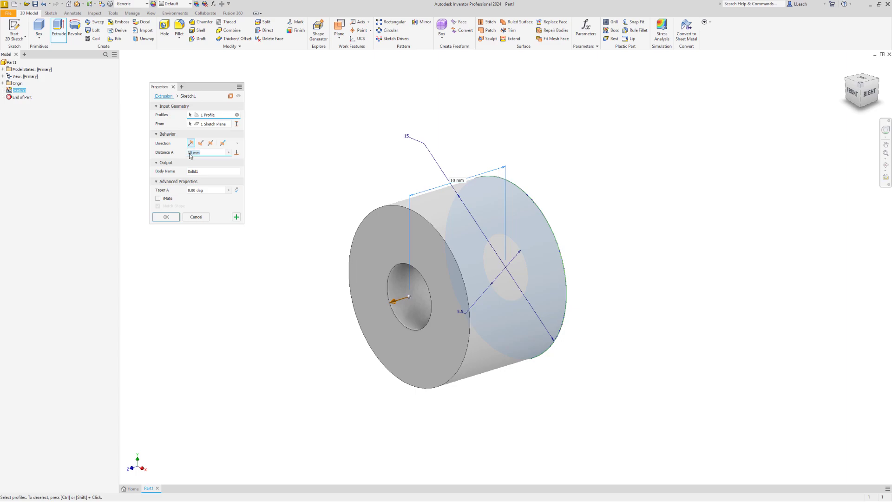
{"action": "type", "text": "6"}
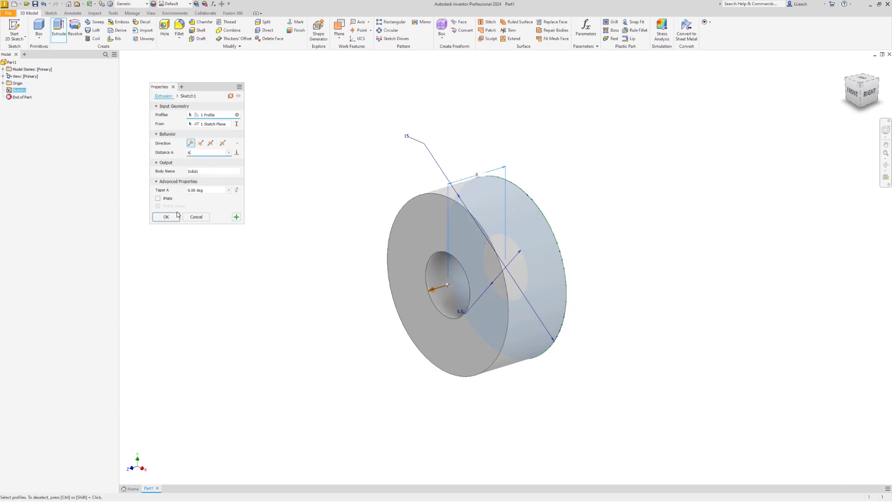
{"action": "left_click", "coordinate": [166, 217]}
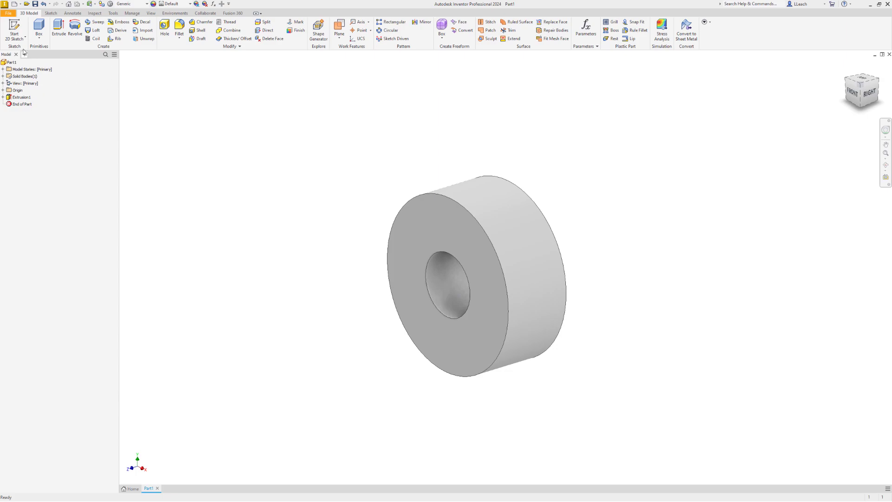
- On the disc's front face, sketch two small centre-point circles, one either side of the bore
{"action": "left_click", "coordinate": [18, 27]}
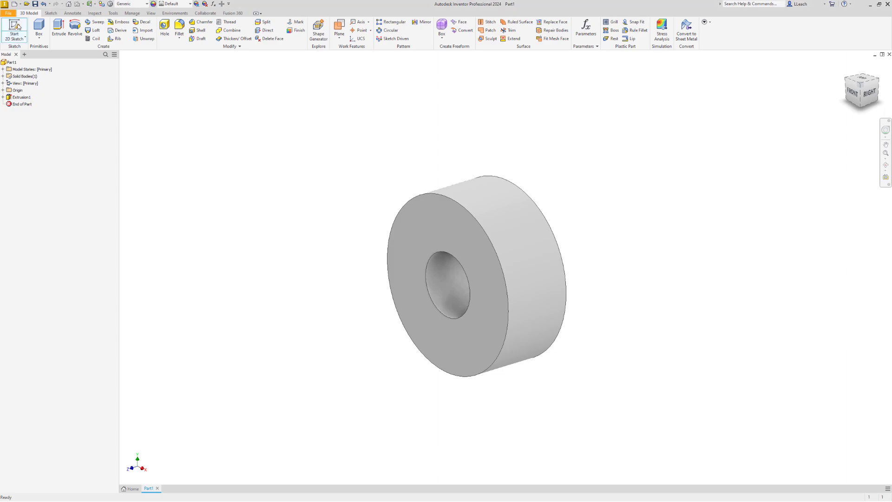
{"action": "left_click", "coordinate": [426, 221]}
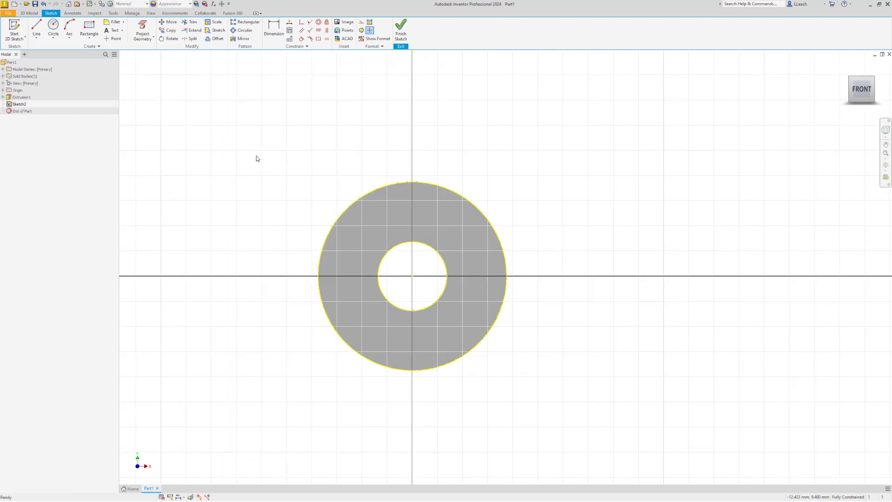
{"action": "left_click", "coordinate": [54, 41]}
{"action": "left_click", "coordinate": [71, 55]}
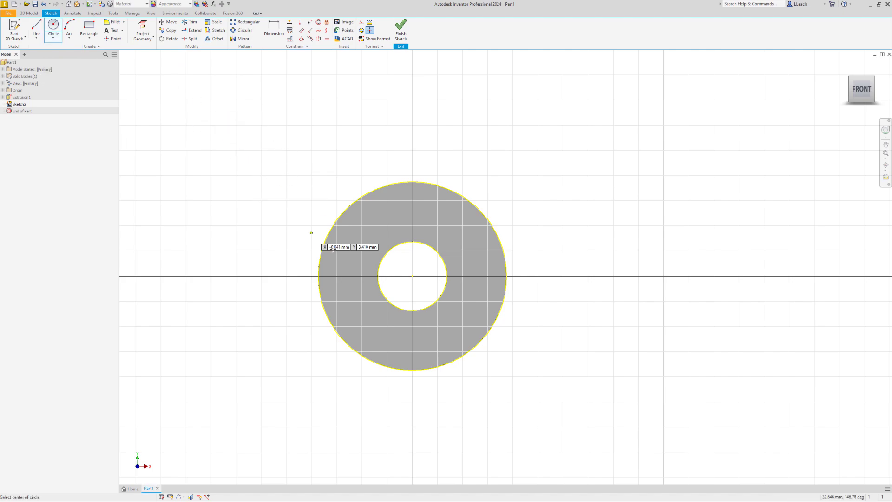
{"action": "left_click", "coordinate": [348, 243]}
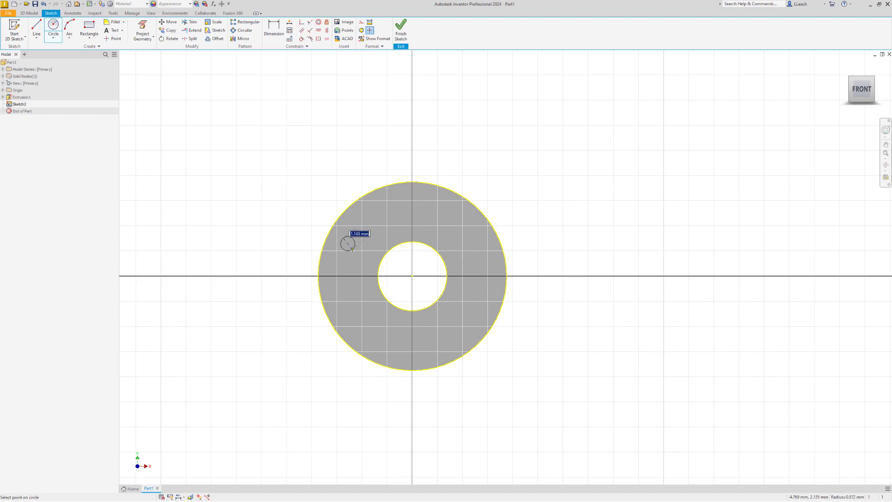
{"action": "left_click", "coordinate": [355, 243]}
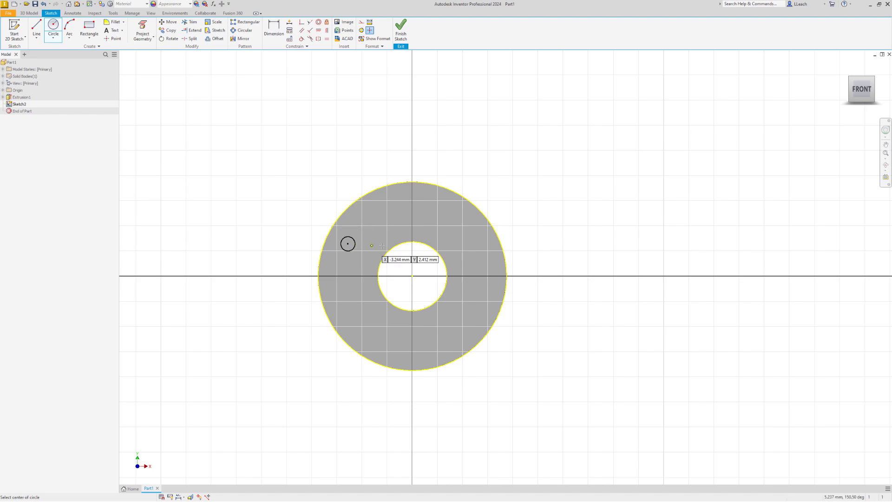
{"action": "left_click", "coordinate": [476, 247]}
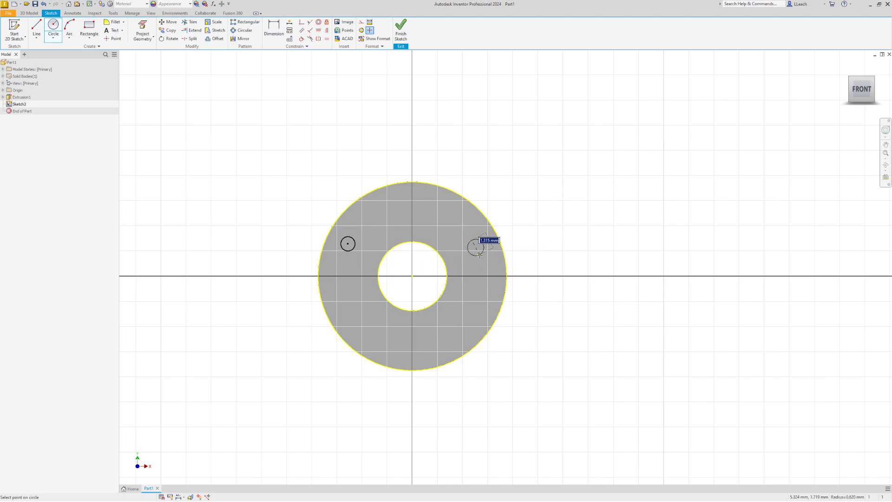
{"action": "left_click", "coordinate": [484, 245]}
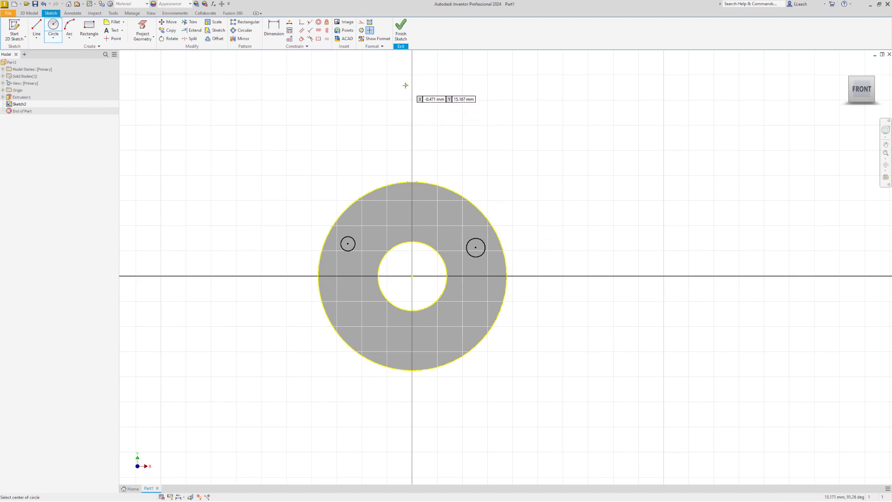
{"action": "left_click", "coordinate": [275, 33]}
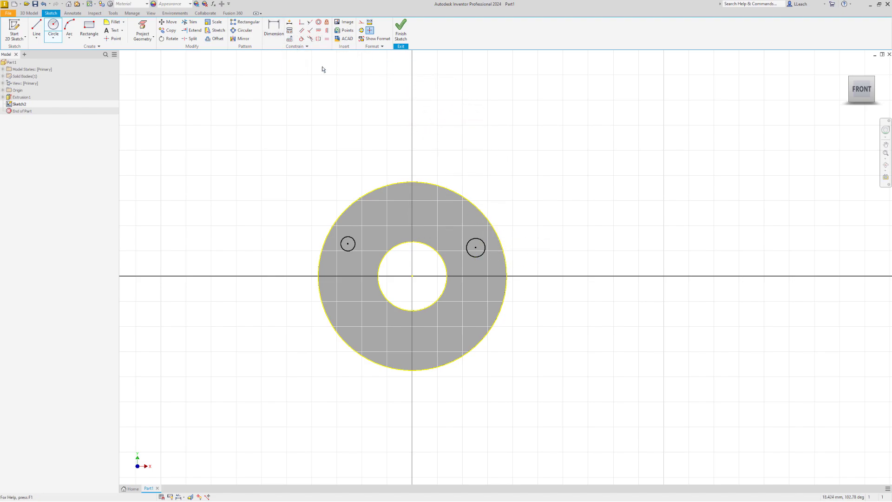
- Dimension the left small circle's diameter to 1.25 mm
{"action": "left_click", "coordinate": [350, 242]}
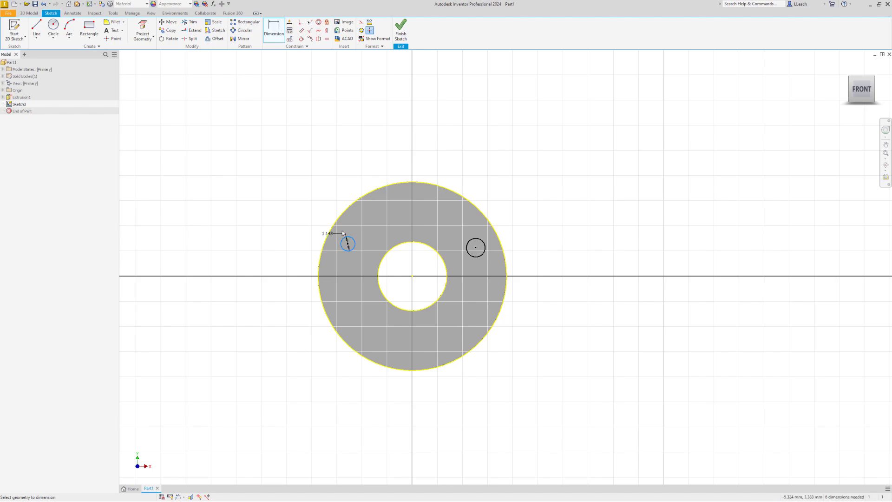
{"action": "left_click", "coordinate": [306, 211]}
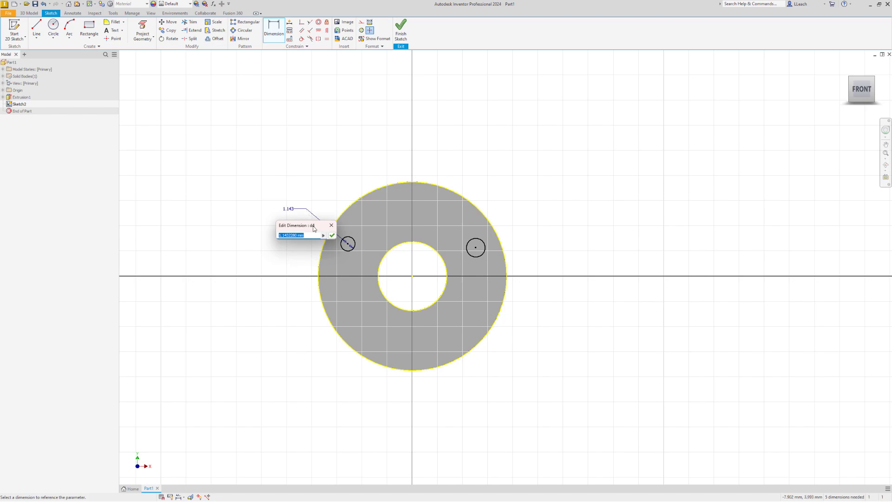
{"action": "type", "text": "1.25"}
{"action": "left_click", "coordinate": [332, 235]}
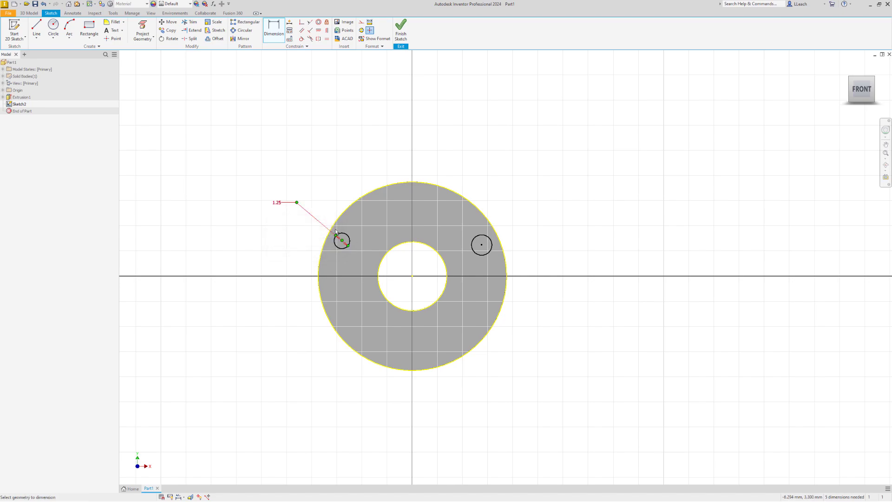
- Apply an Equal constraint so the right small circle matches the left one's size
{"action": "left_click", "coordinate": [327, 40]}
{"action": "left_click", "coordinate": [344, 238]}
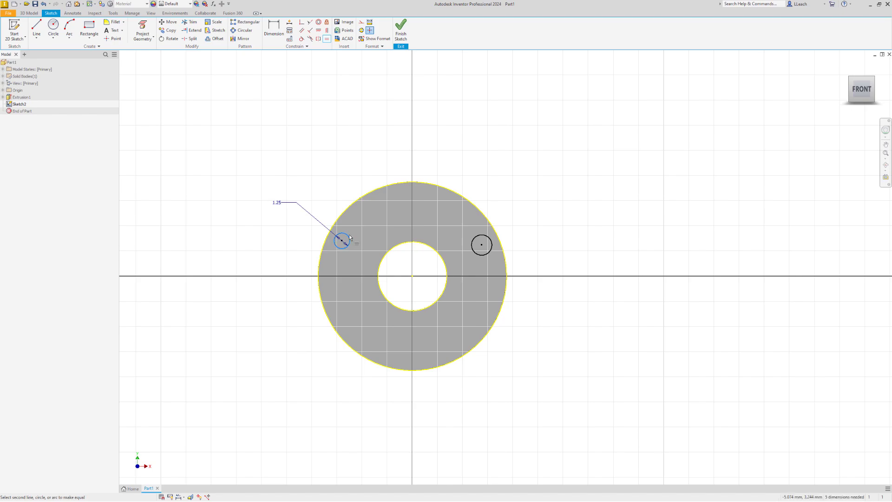
{"action": "left_click", "coordinate": [481, 235]}
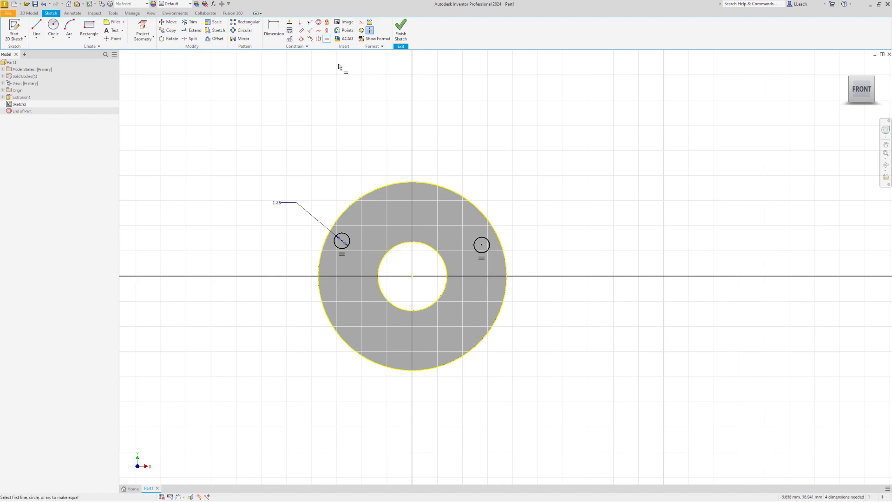
{"action": "key", "text": "d"}
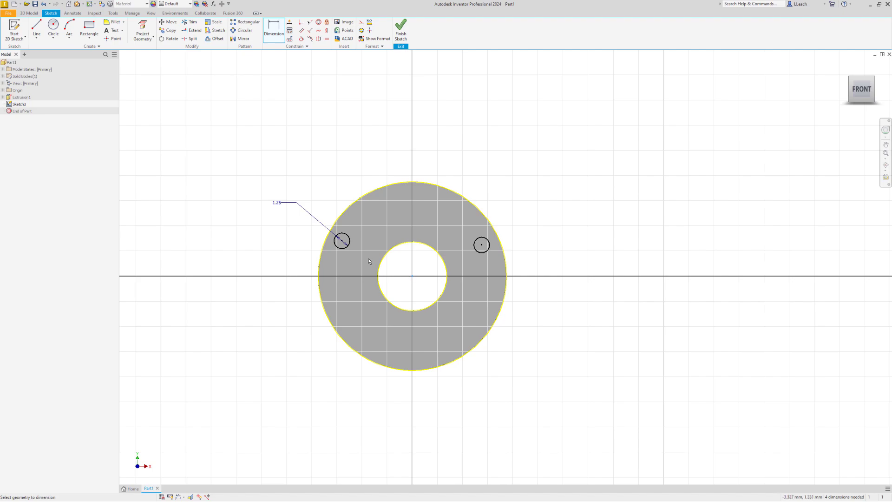
{"action": "left_click", "coordinate": [343, 241]}
- Set the left circle's horizontal distance from the disc centre to 6 mm
{"action": "left_click", "coordinate": [378, 398]}
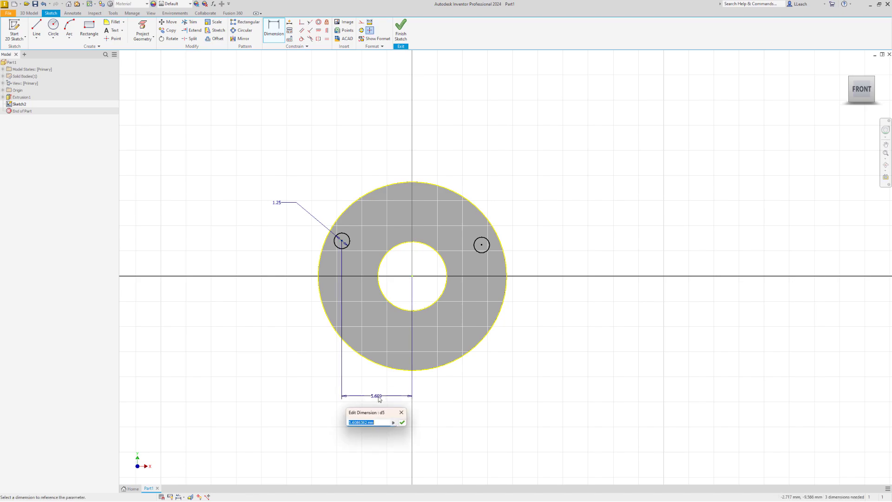
{"action": "type", "text": "6"}
{"action": "key", "text": "Return"}
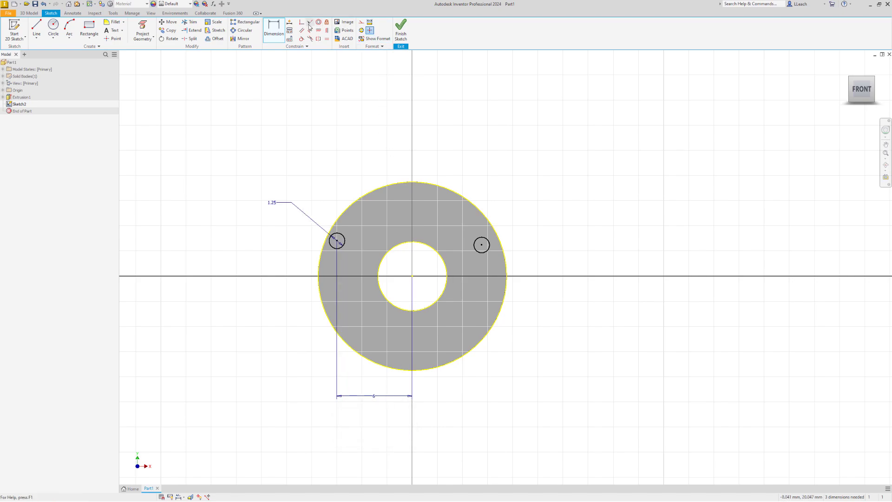
- Dimension the right circle's horizontal offset from the disc centre, linked to d5
{"action": "left_click", "coordinate": [413, 276]}
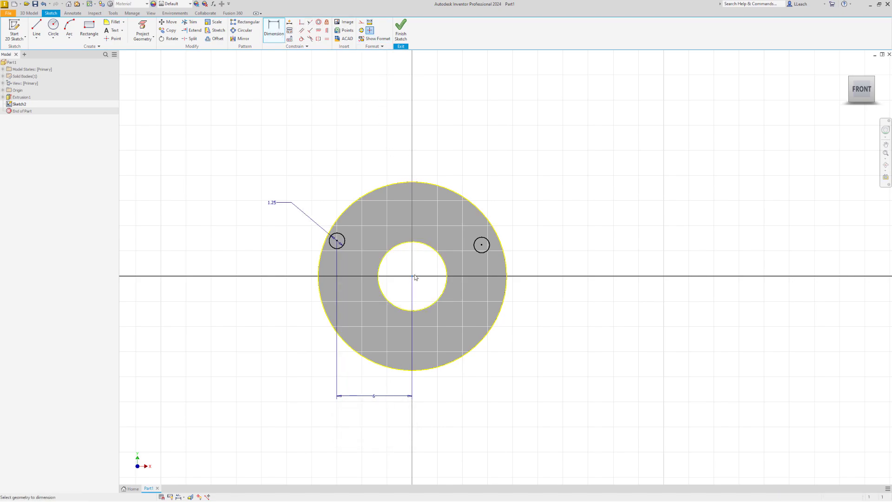
{"action": "left_click", "coordinate": [482, 250]}
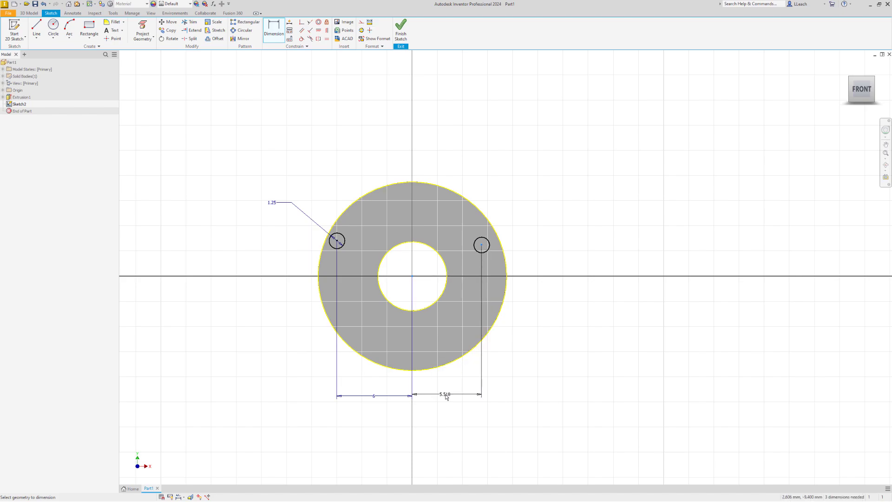
{"action": "left_click", "coordinate": [447, 397]}
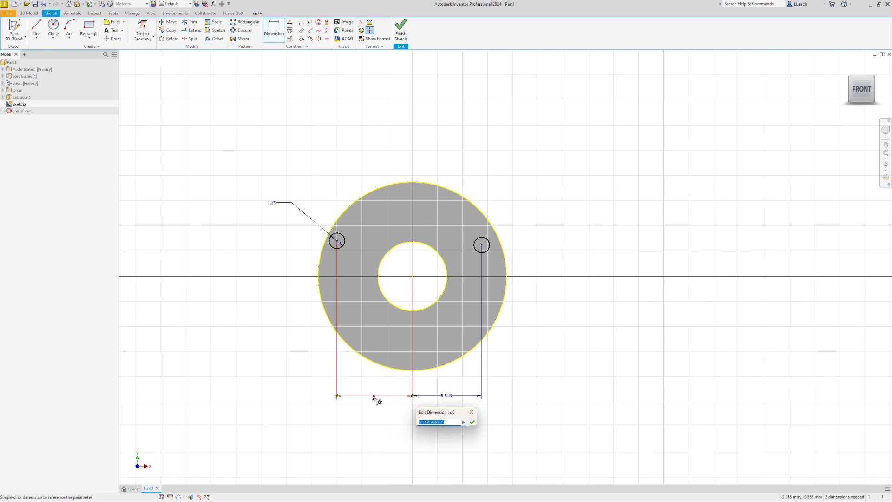
{"action": "left_click", "coordinate": [374, 397]}
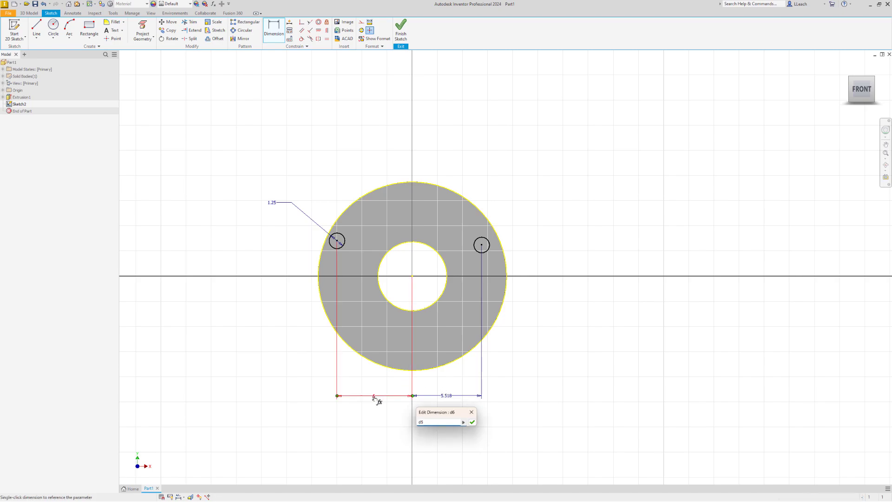
{"action": "left_click", "coordinate": [472, 423]}
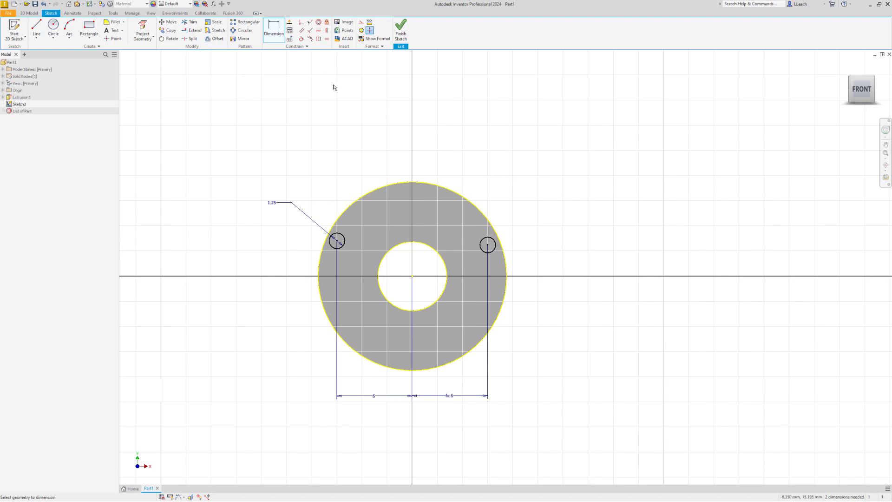
- Constrain both small circle centres horizontal with the disc centre, then finish Sketch2
{"action": "left_click", "coordinate": [320, 32]}
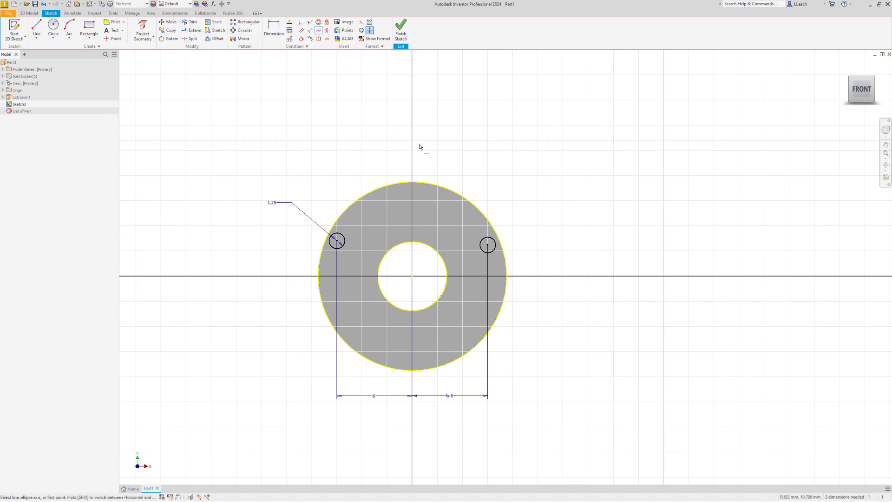
{"action": "left_click", "coordinate": [413, 277]}
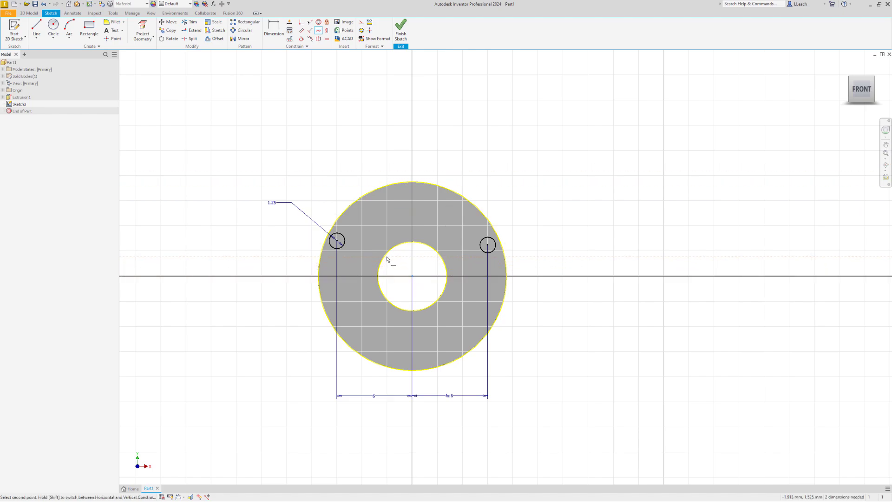
{"action": "left_click", "coordinate": [338, 242]}
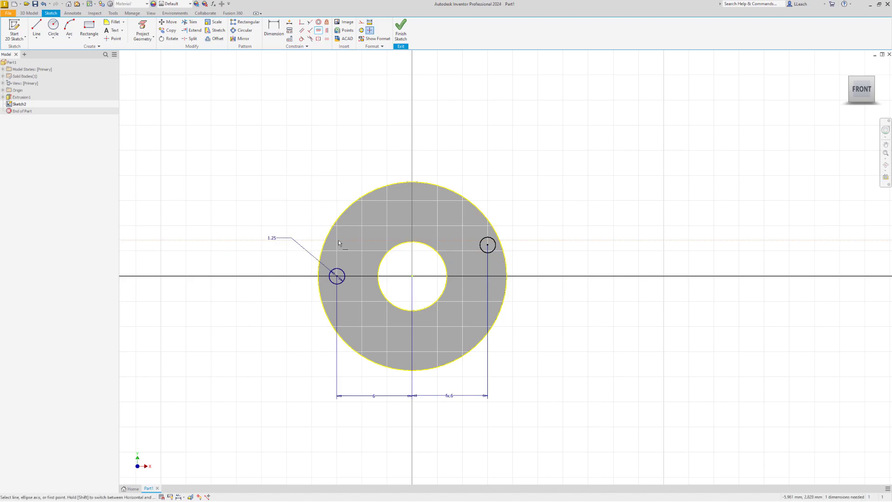
{"action": "left_click", "coordinate": [413, 277]}
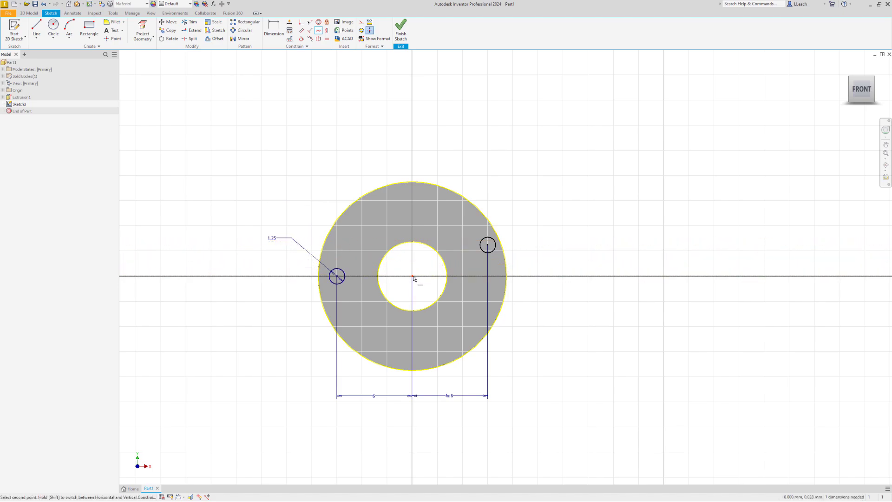
{"action": "left_click", "coordinate": [487, 246]}
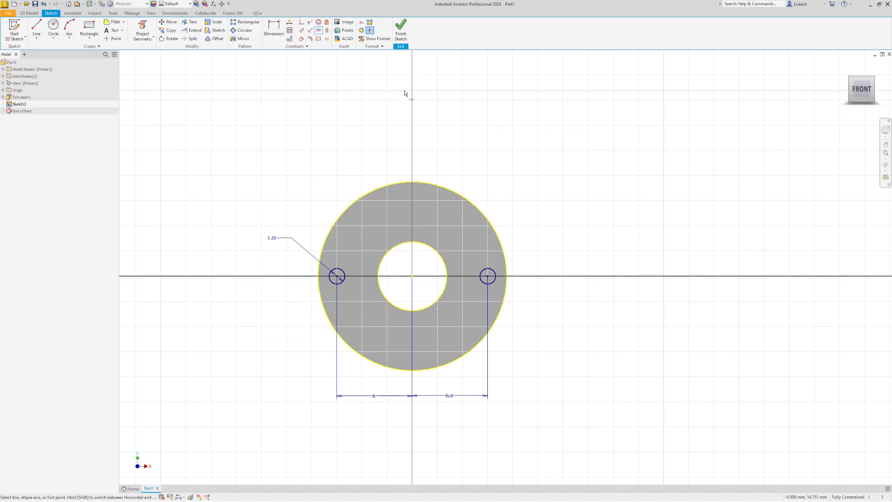
{"action": "left_click", "coordinate": [401, 31]}
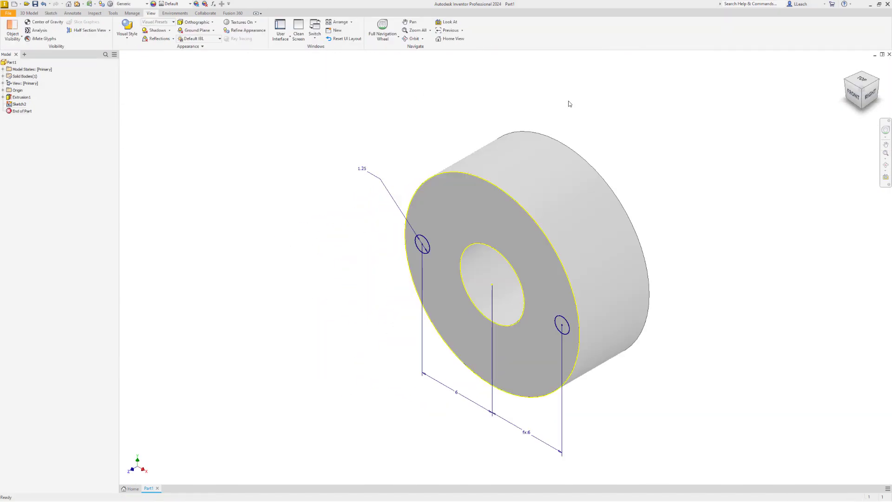
- Extrude both small circle profiles as a 2 mm deep cut into the disc
{"action": "left_click", "coordinate": [28, 13]}
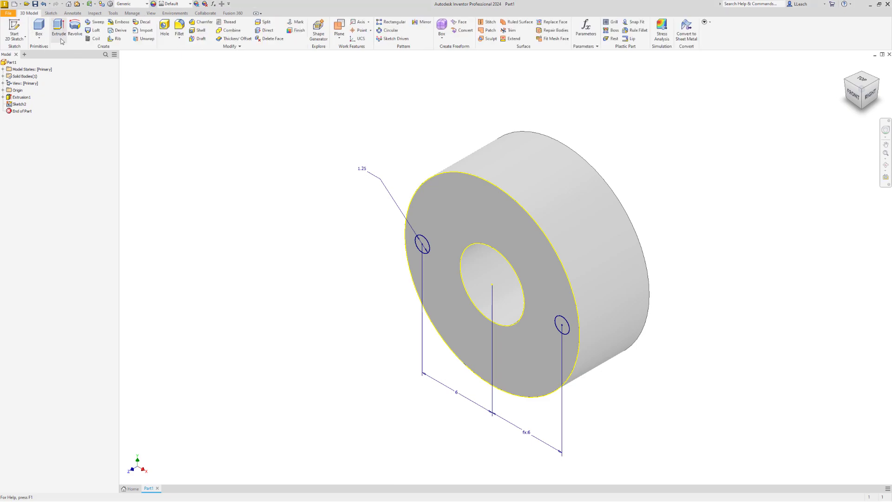
{"action": "left_click", "coordinate": [59, 33]}
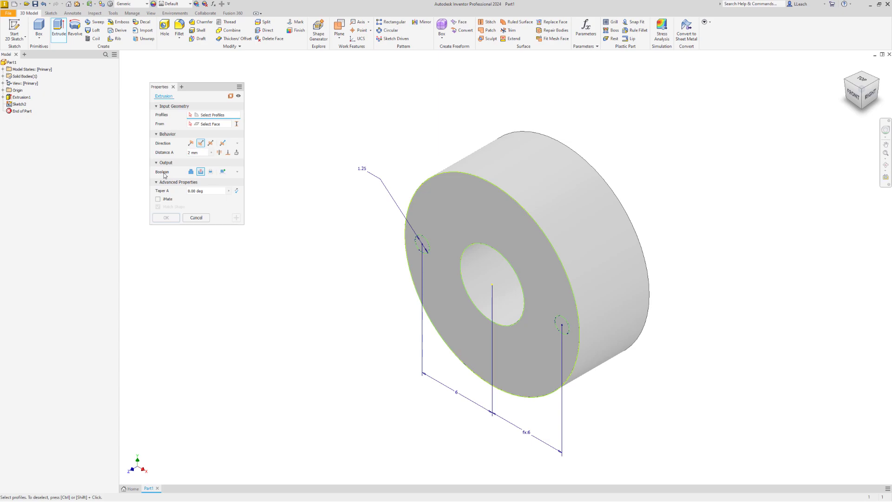
{"action": "left_click", "coordinate": [201, 172]}
{"action": "left_click", "coordinate": [199, 154]}
{"action": "key", "text": "BackSpace"}
{"action": "key", "text": "BackSpace"}
{"action": "key", "text": "BackSpace"}
{"action": "scroll", "coordinate": [422, 259], "scroll_direction": "up", "scroll_amount": 3}
{"action": "scroll", "coordinate": [422, 257], "scroll_direction": "down", "scroll_amount": 4}
{"action": "scroll", "coordinate": [421, 257], "scroll_direction": "down", "scroll_amount": 3}
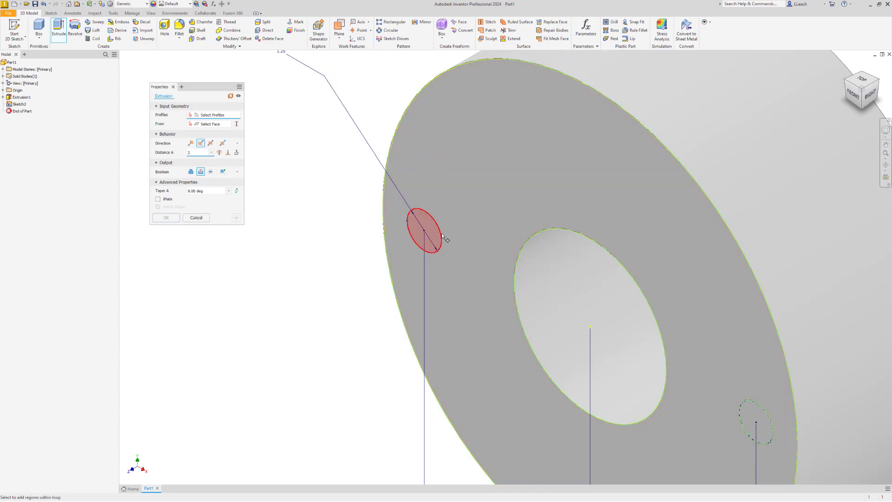
{"action": "middle_click_drag", "start_coordinate": [516, 262], "coordinate": [416, 208]}
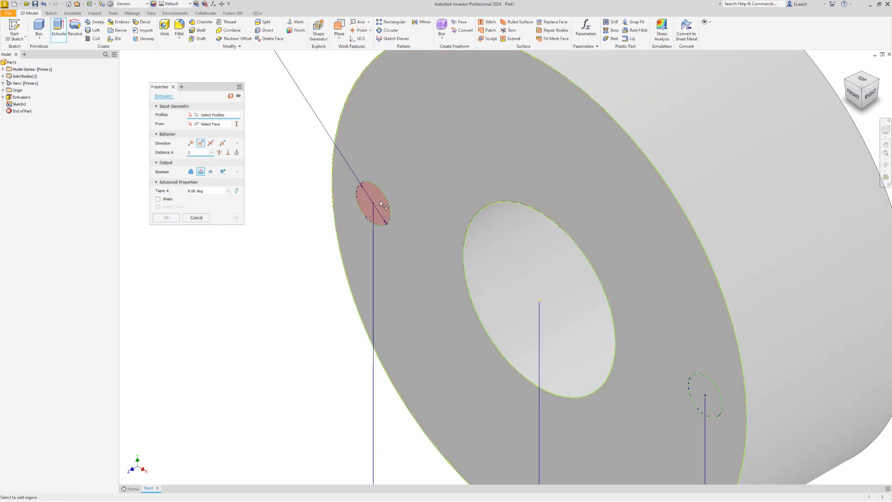
{"action": "left_click", "coordinate": [382, 205]}
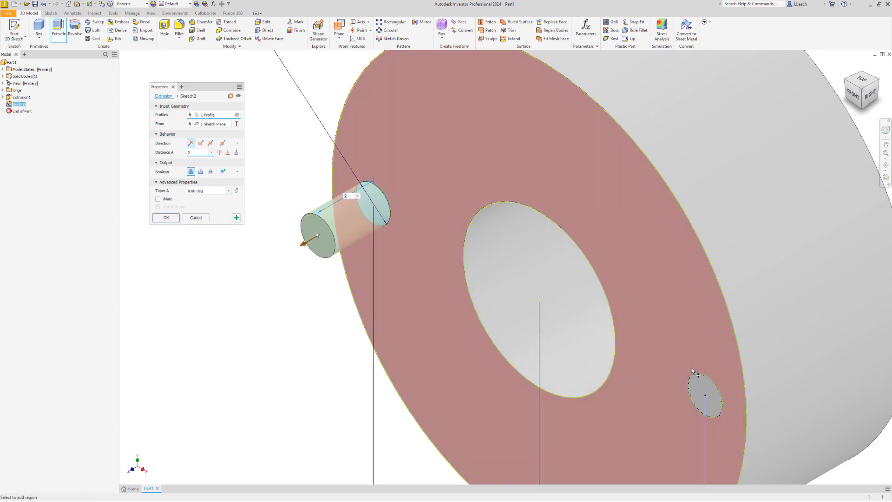
{"action": "left_click", "coordinate": [698, 379]}
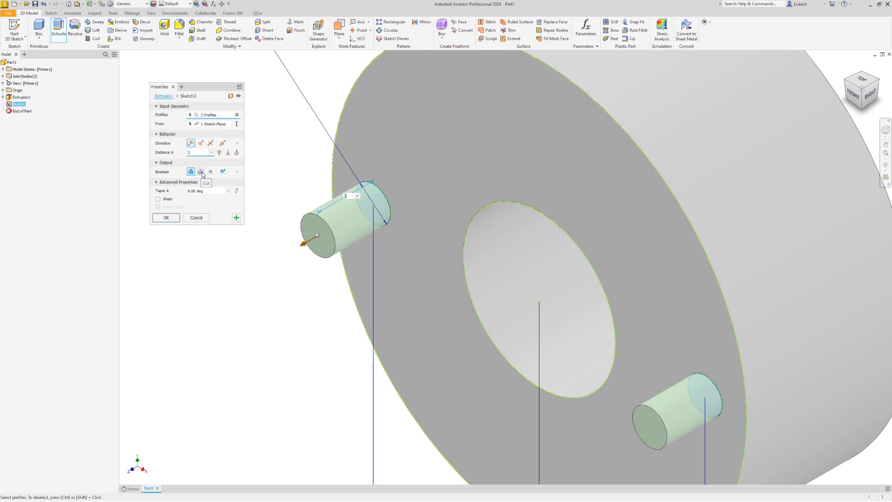
{"action": "left_click", "coordinate": [202, 172]}
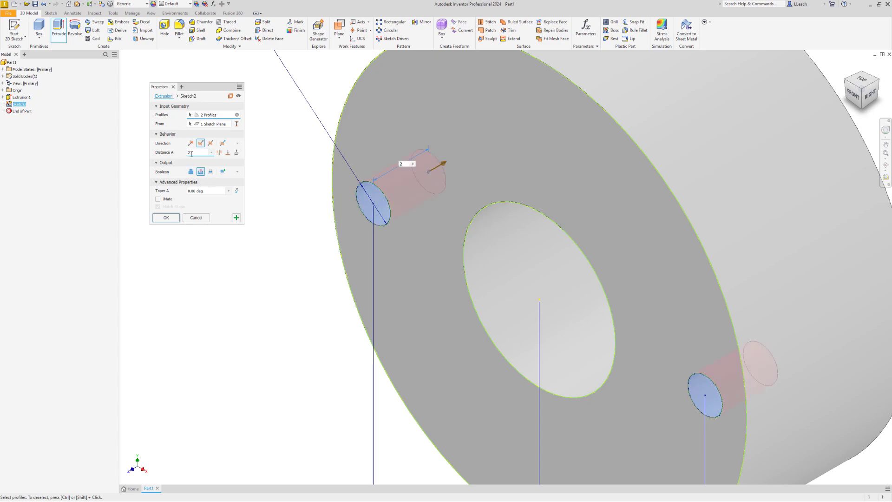
- Confirm the 2 mm hole cut and inspect the part from front and isometric views
{"action": "left_click", "coordinate": [166, 218]}
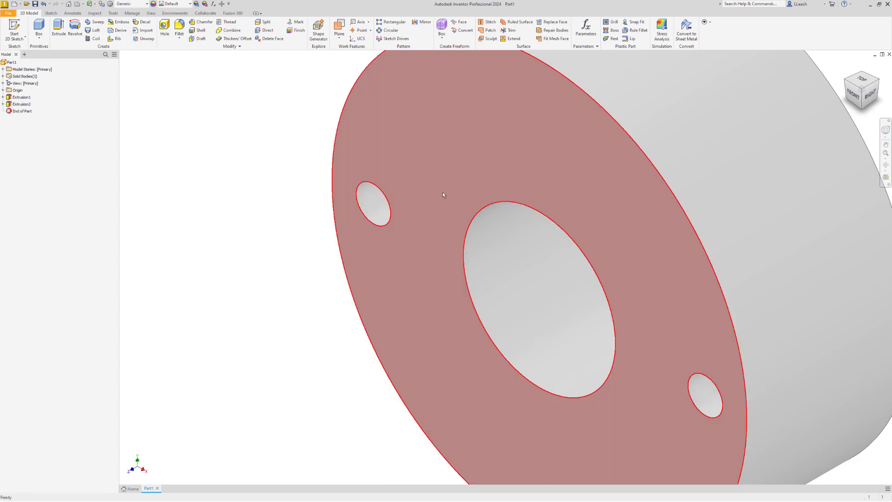
{"action": "scroll", "coordinate": [446, 191], "scroll_direction": "down", "scroll_amount": 3}
{"action": "middle_click_drag", "start_coordinate": [447, 188], "coordinate": [720, 142], "text": "shift"}
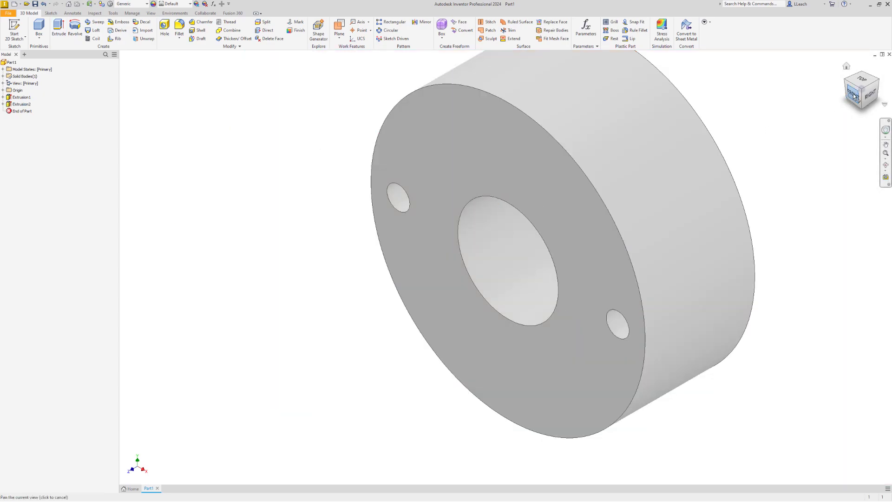
{"action": "left_click", "coordinate": [854, 96]}
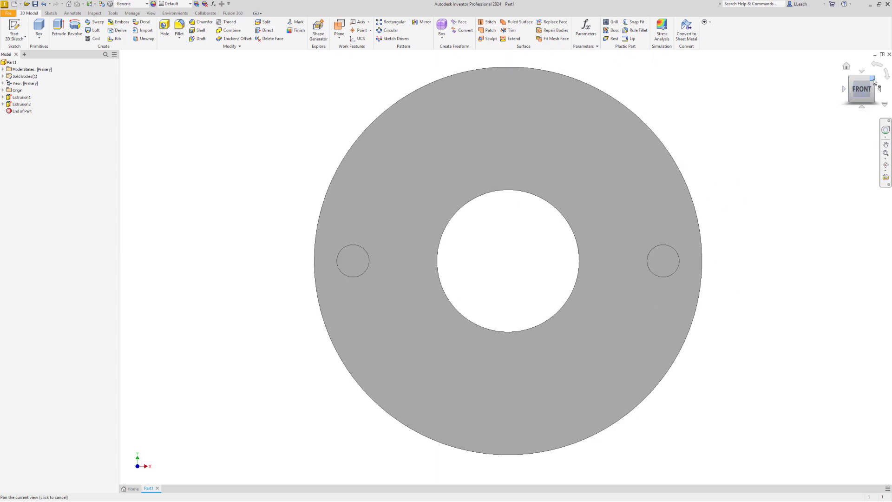
{"action": "left_click", "coordinate": [873, 79]}
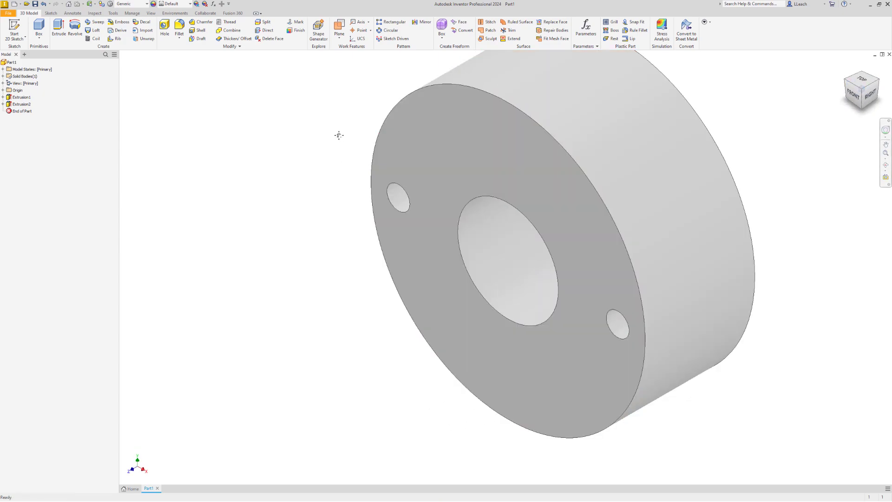
{"action": "scroll", "coordinate": [318, 152], "scroll_direction": "down", "scroll_amount": 1}
{"action": "scroll", "coordinate": [317, 154], "scroll_direction": "up", "scroll_amount": 1}
{"action": "scroll", "coordinate": [319, 148], "scroll_direction": "down", "scroll_amount": 3}
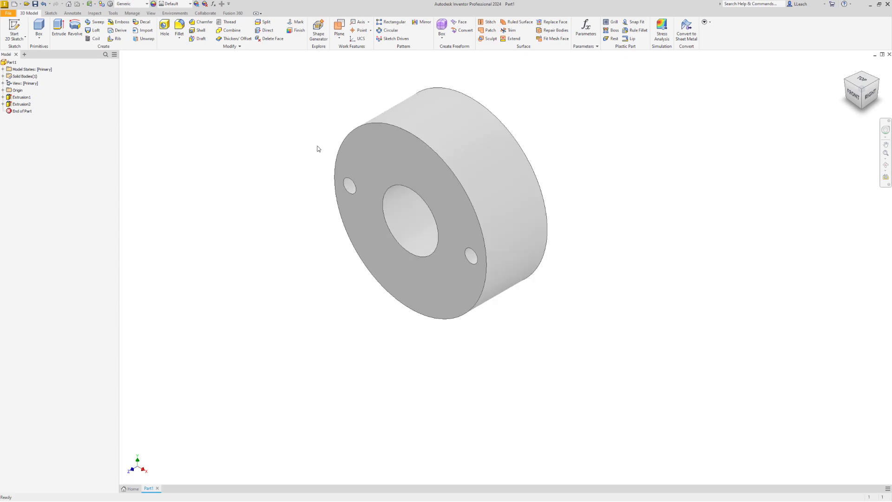
{"action": "middle_click_drag", "start_coordinate": [318, 145], "coordinate": [327, 169]}
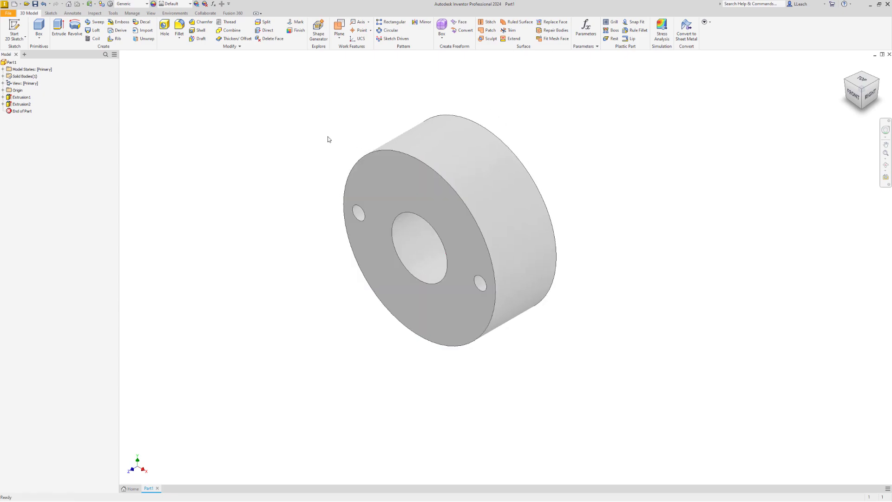
- Pick PC/ABS Plastic from the Quick Access Toolbar material list
{"action": "left_click", "coordinate": [148, 4]}
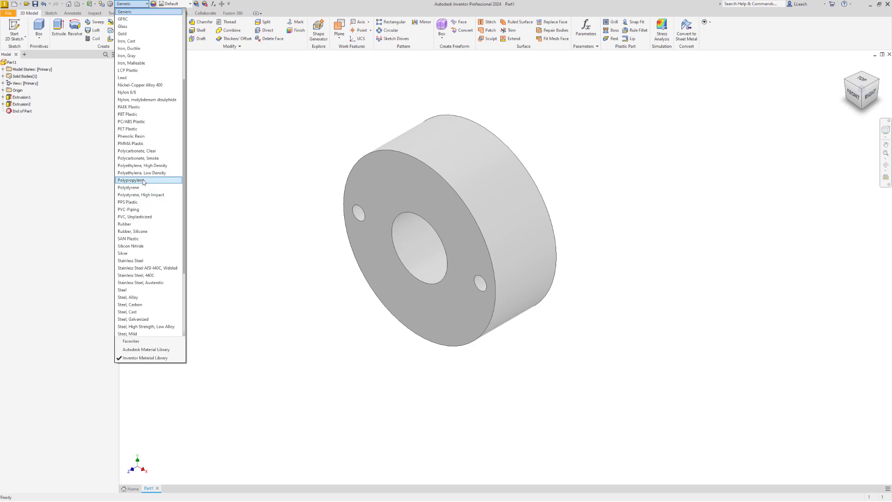
{"action": "scroll", "coordinate": [154, 157], "scroll_direction": "up", "scroll_amount": 1}
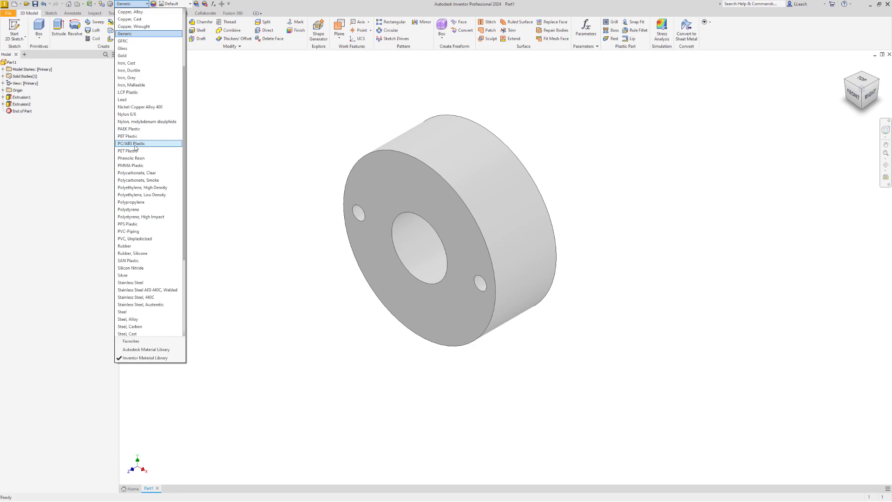
{"action": "left_click", "coordinate": [136, 144]}
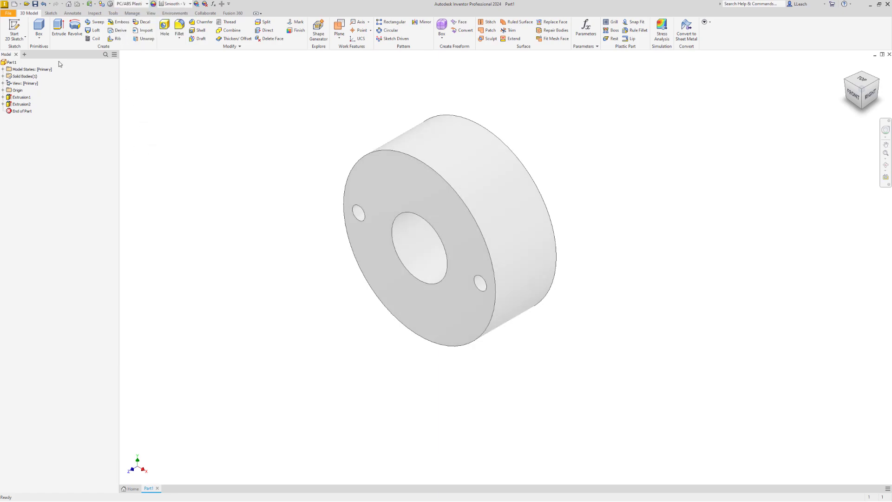
{"action": "left_click", "coordinate": [15, 65]}
{"action": "right_click", "coordinate": [15, 65]}
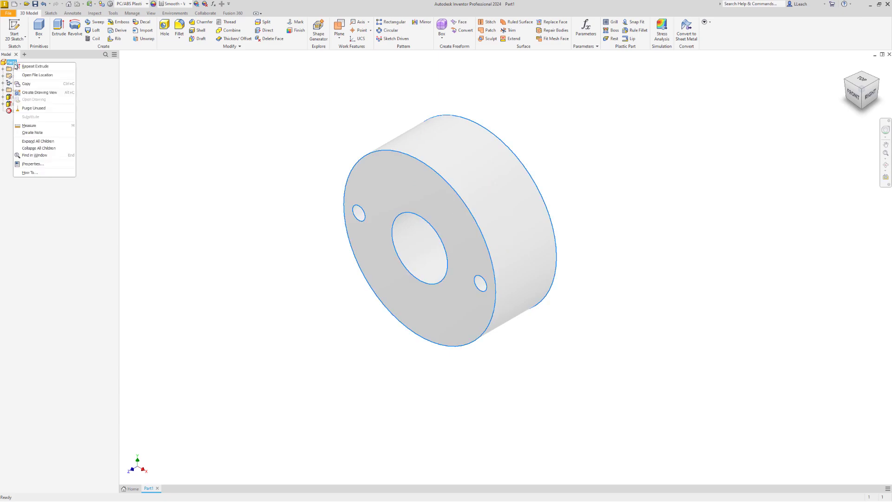
{"action": "left_click", "coordinate": [35, 165]}
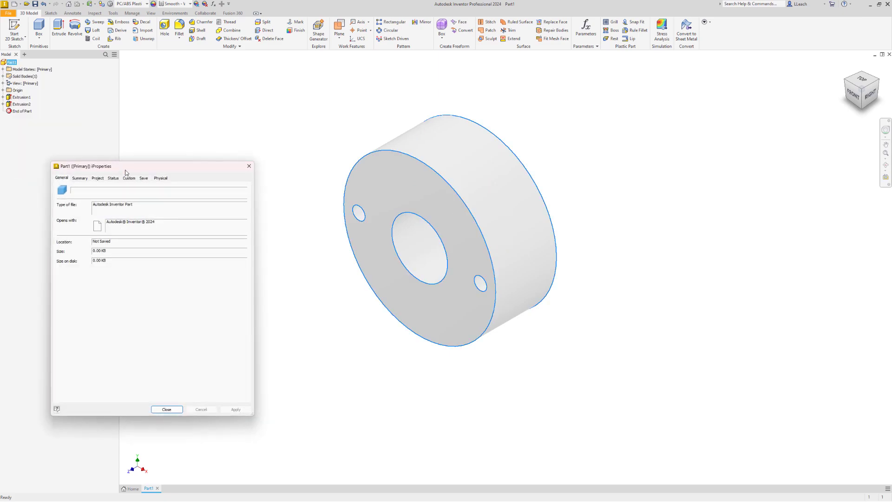
{"action": "left_click", "coordinate": [164, 180]}
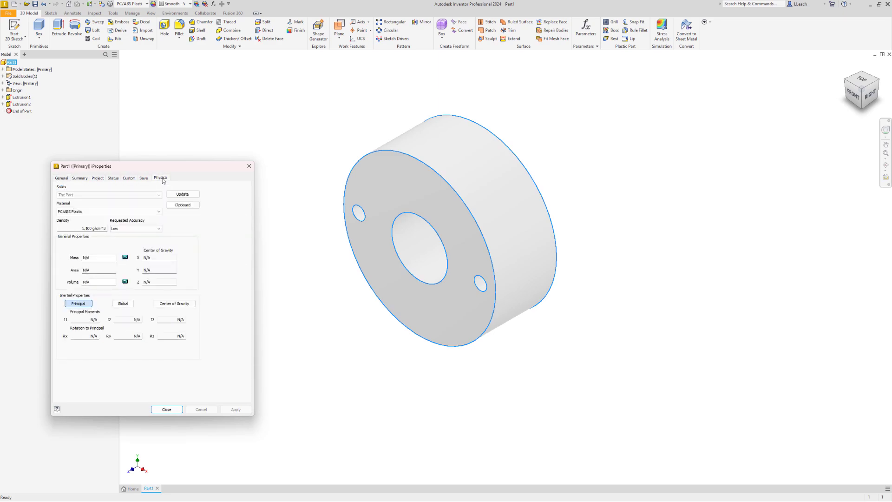
{"action": "left_click", "coordinate": [187, 196]}
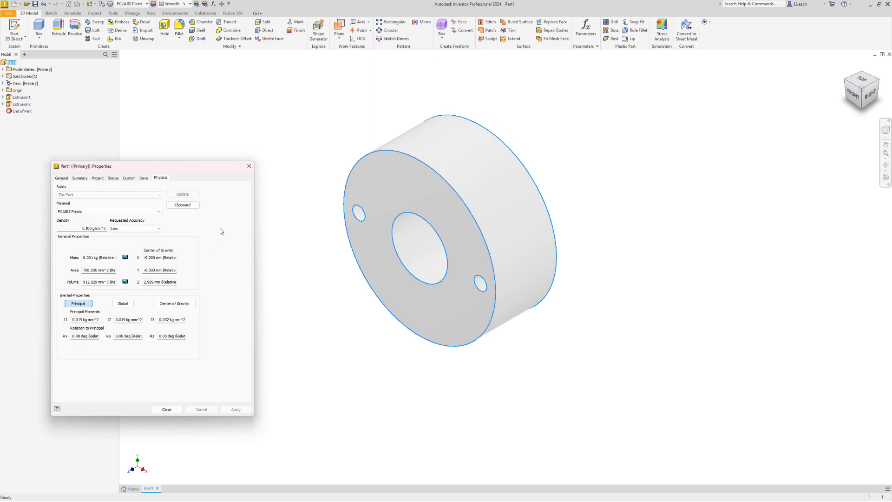
{"action": "left_click", "coordinate": [166, 409]}
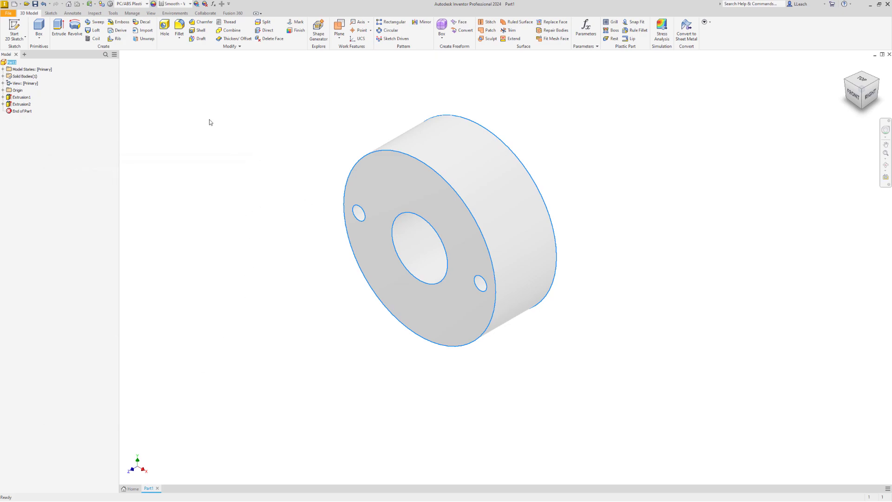
- Save the part as BOOT.ipt in the TIGER ROBOT folder, overwriting the existing file
{"action": "left_click", "coordinate": [8, 14]}
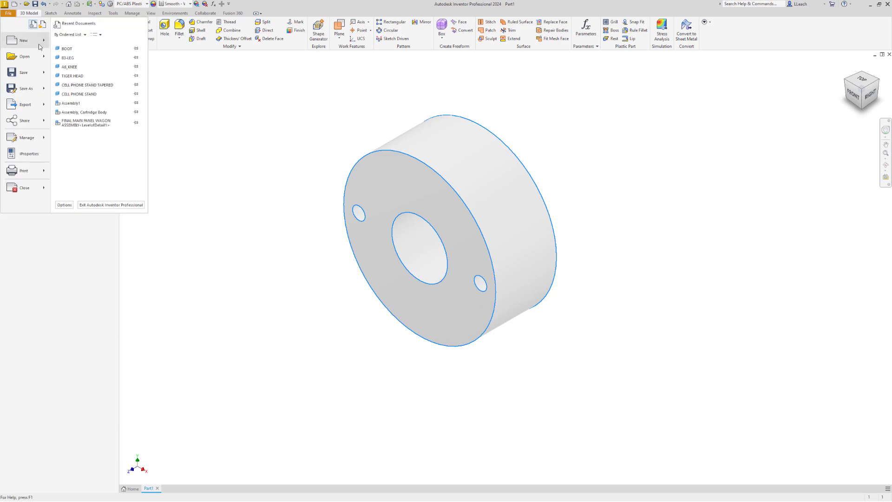
{"action": "left_click", "coordinate": [23, 73]}
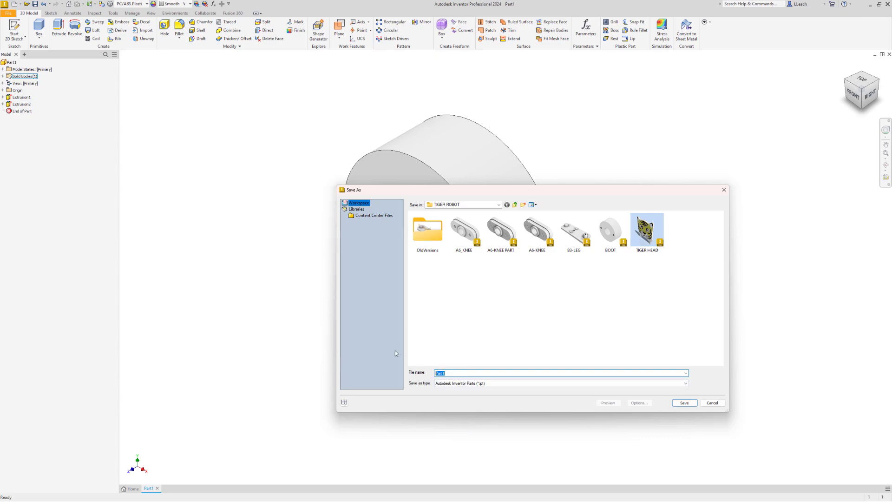
{"action": "type", "text": "BOOT"}
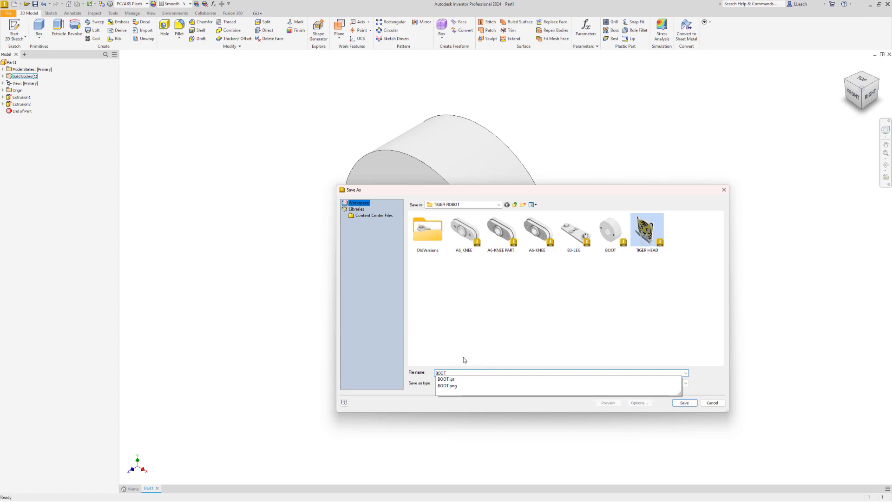
{"action": "left_click", "coordinate": [684, 403]}
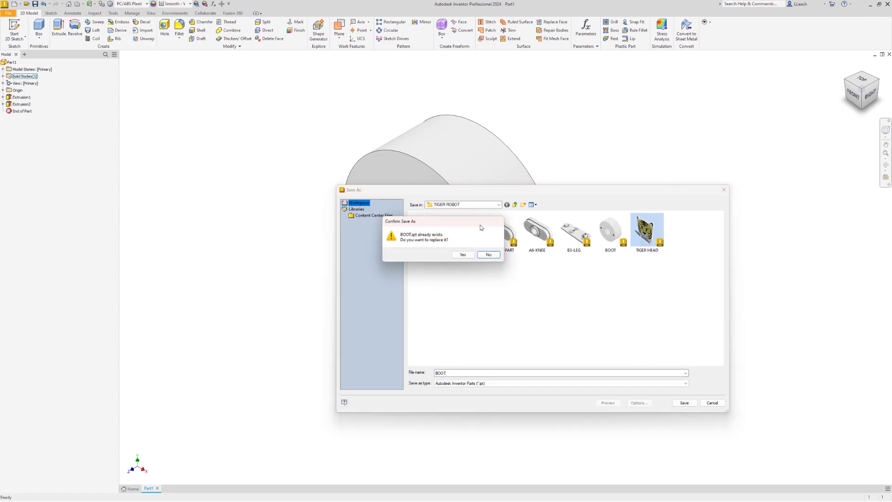
{"action": "left_click", "coordinate": [473, 257]}
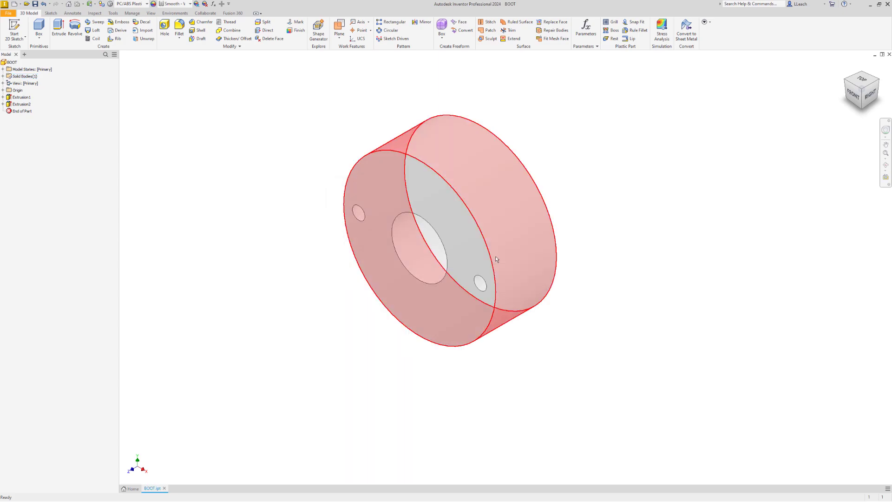
{"action": "middle_click_drag", "start_coordinate": [247, 167], "coordinate": [283, 186]}
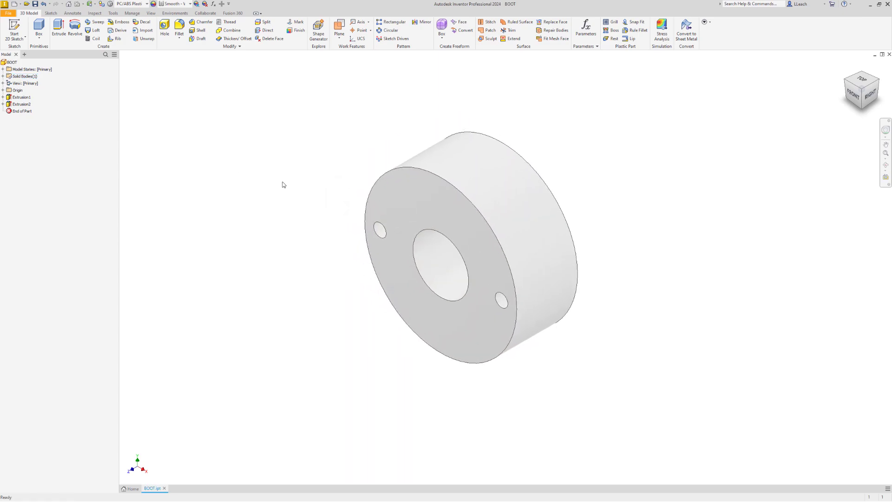